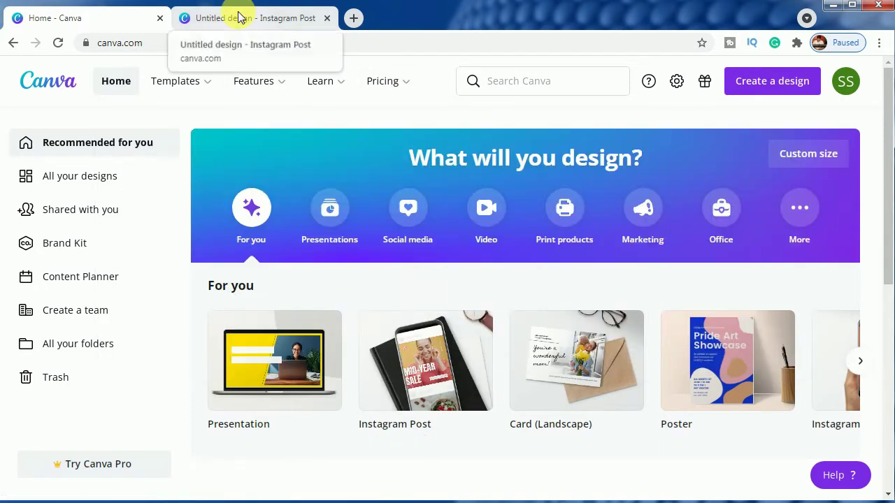
Switch to the blank 'Untitled design - Instagram Post' editor tab
{"action": "left_click", "coordinate": [237, 17]}
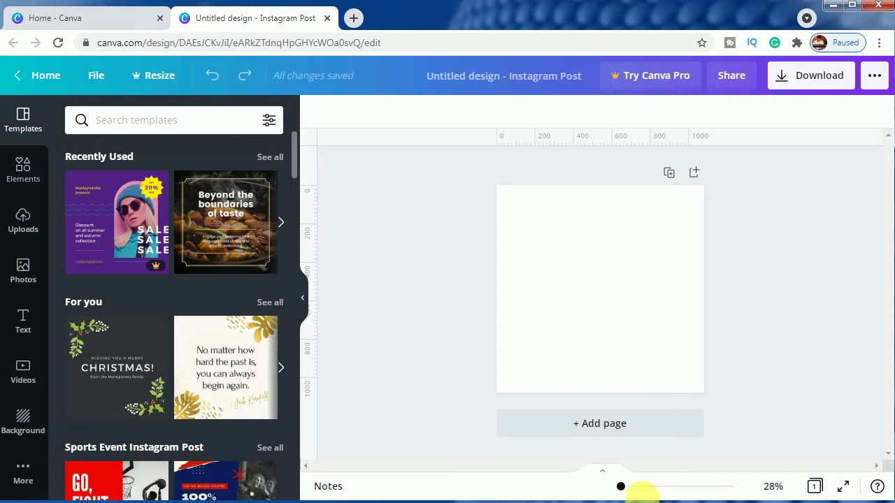
Apply a metallic paper texture as the page background, tinted Light blue #38b6ff
{"action": "left_click_drag", "start_coordinate": [626, 489], "coordinate": [627, 490]}
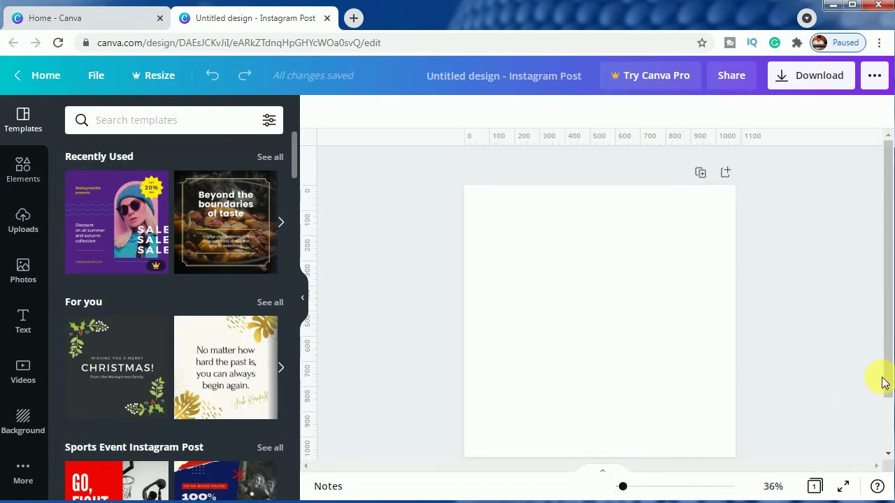
{"action": "scroll", "coordinate": [884, 390], "scroll_direction": "down", "scroll_amount": 1}
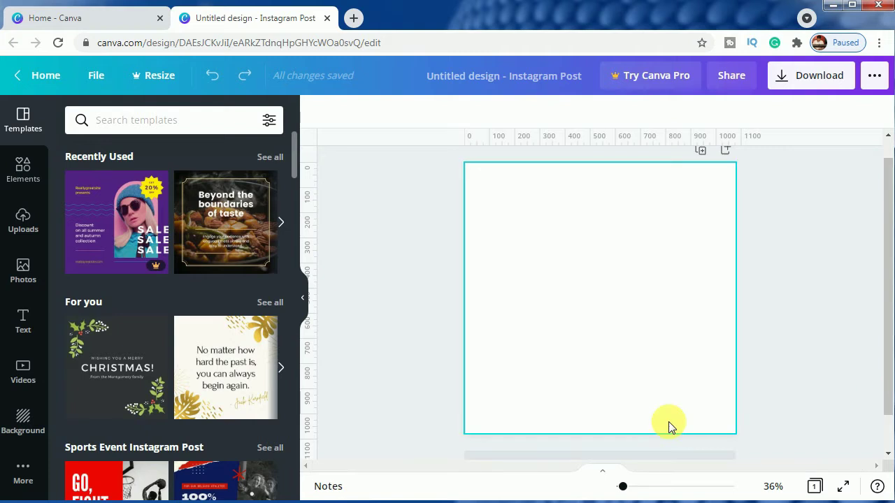
{"action": "left_click", "coordinate": [28, 418]}
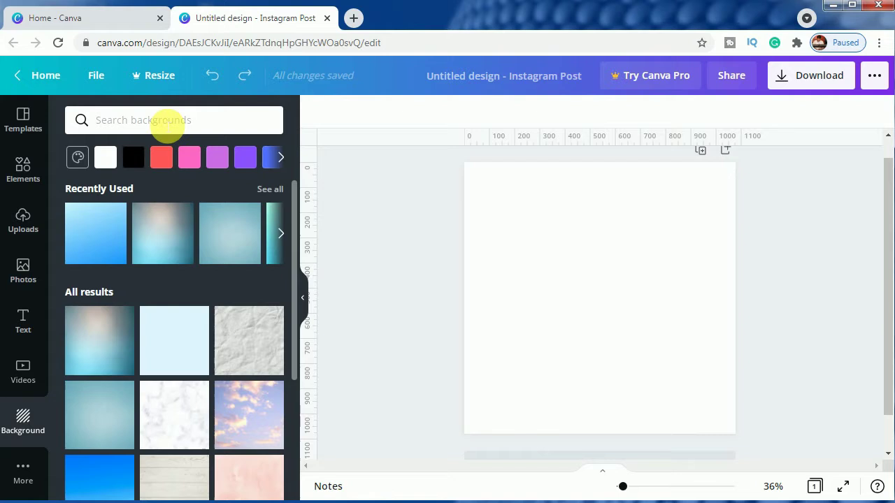
{"action": "left_click", "coordinate": [168, 125]}
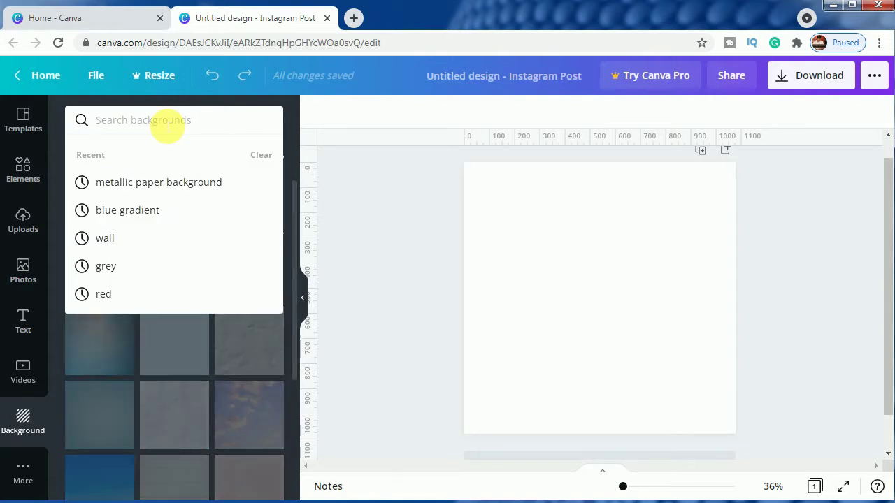
{"action": "left_click", "coordinate": [161, 183]}
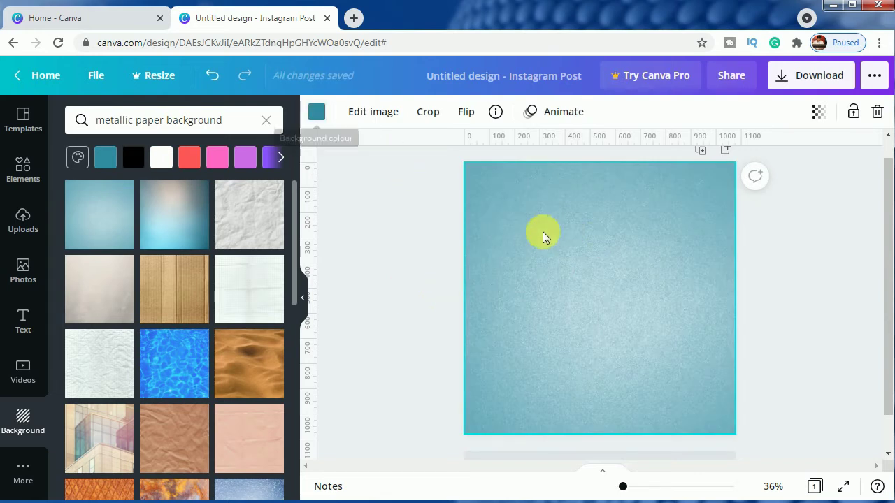
{"action": "left_click", "coordinate": [316, 115]}
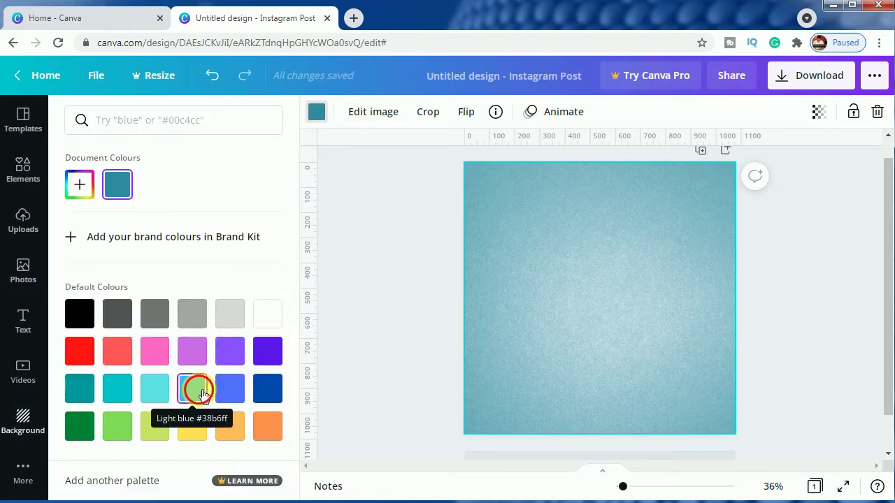
{"action": "left_click", "coordinate": [200, 393]}
{"action": "left_click", "coordinate": [353, 386]}
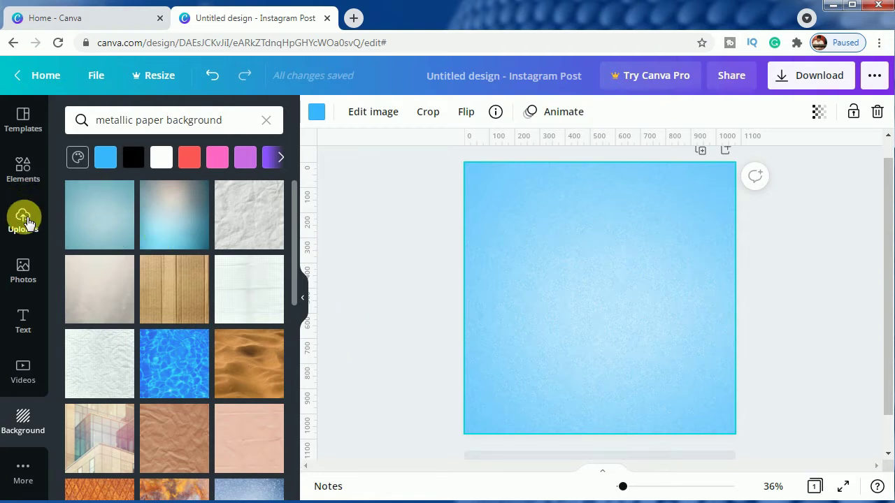
Add the blue headphones image from Uploads and flip it horizontally
{"action": "left_click", "coordinate": [26, 222]}
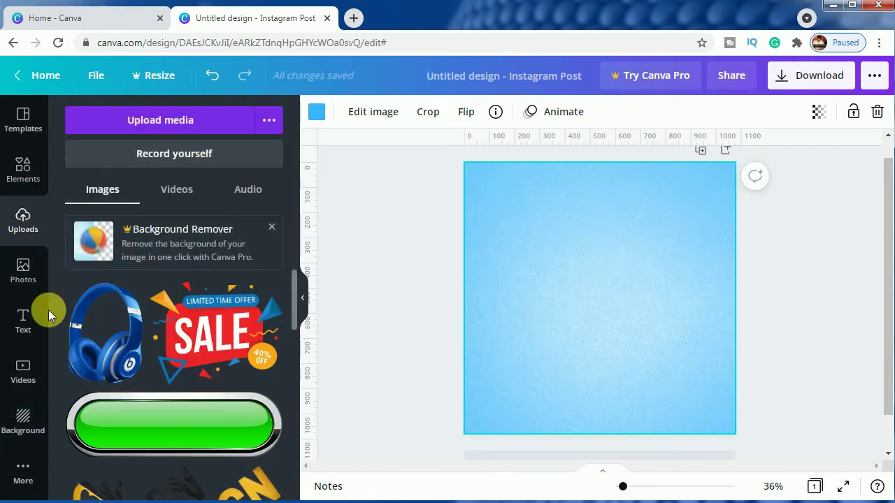
{"action": "left_click", "coordinate": [101, 343]}
{"action": "left_click_drag", "start_coordinate": [599, 315], "coordinate": [564, 313]}
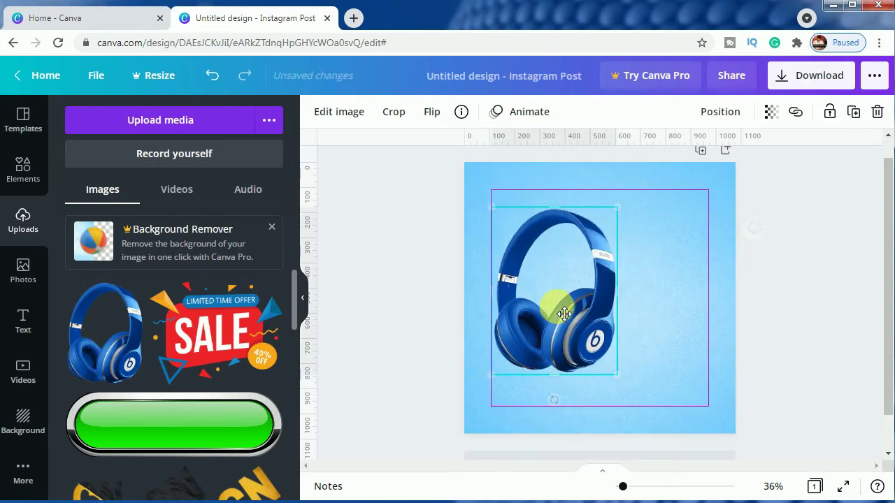
{"action": "left_click", "coordinate": [431, 111]}
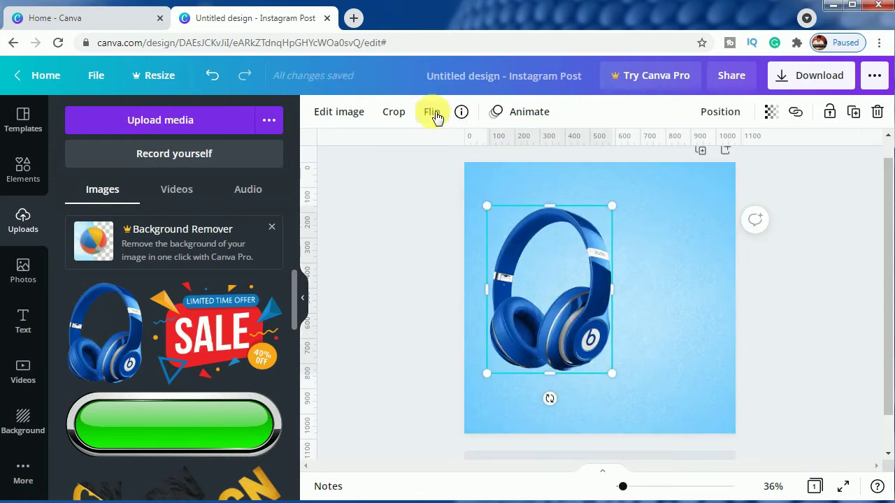
{"action": "left_click", "coordinate": [458, 162]}
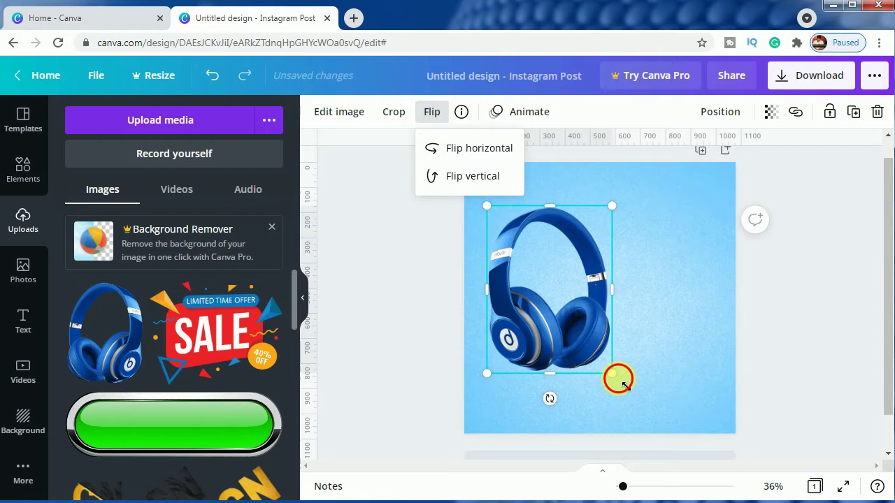
Tilt the headphones about -11°, enlarge them and place them left of centre
{"action": "left_click_drag", "start_coordinate": [618, 379], "coordinate": [610, 369]}
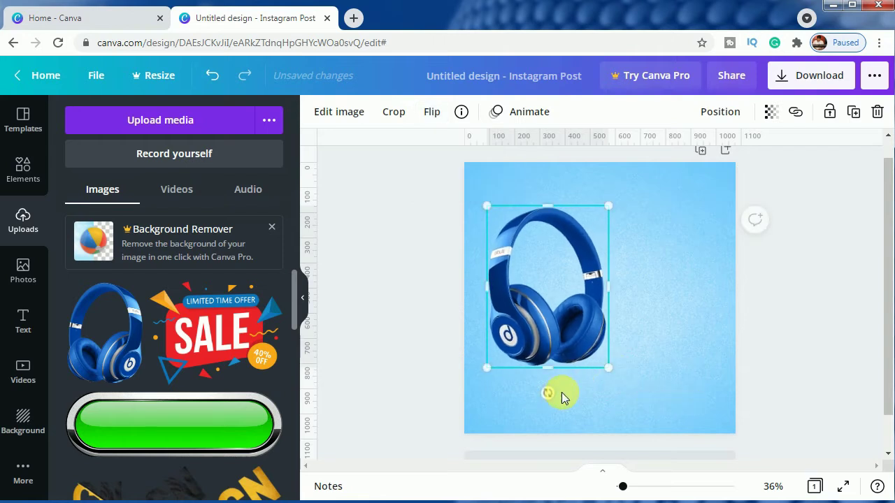
{"action": "mouse_move", "coordinate": [566, 401]}
{"action": "left_mouse_down"}
{"action": "mouse_move", "coordinate": [583, 403]}
{"action": "mouse_move", "coordinate": [578, 393]}
{"action": "left_mouse_up"}
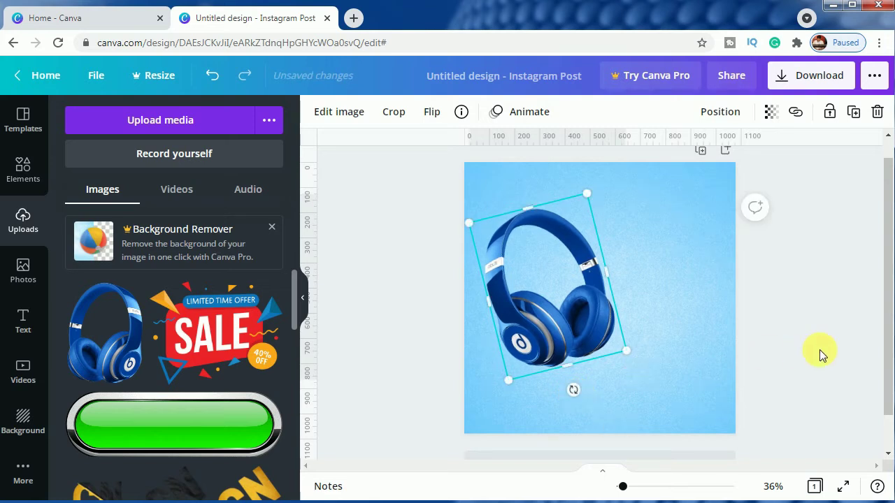
{"action": "left_click", "coordinate": [750, 353]}
{"action": "left_click", "coordinate": [589, 315]}
{"action": "mouse_move", "coordinate": [631, 352]}
{"action": "left_mouse_down"}
{"action": "mouse_move", "coordinate": [675, 373]}
{"action": "mouse_move", "coordinate": [635, 352]}
{"action": "mouse_move", "coordinate": [616, 327]}
{"action": "left_mouse_up"}
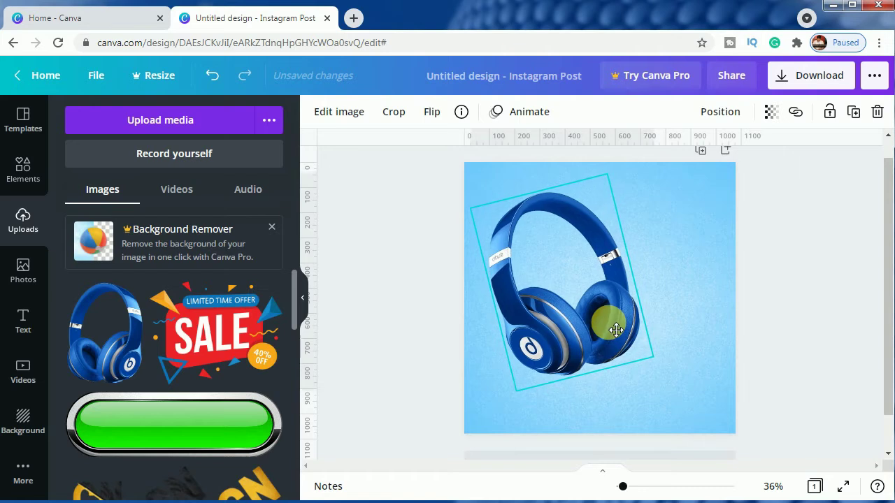
{"action": "left_click", "coordinate": [798, 352]}
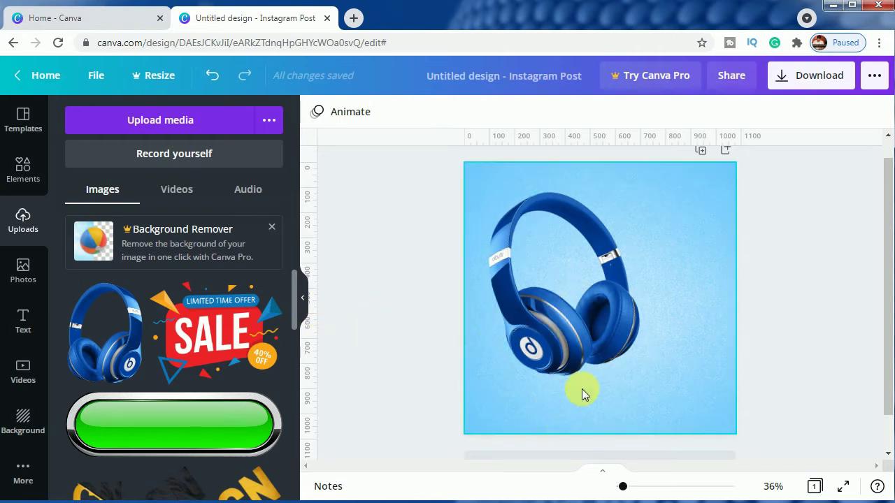
Add a soft 'shadow' graphic from Elements and fit it beneath the headphones
{"action": "left_click", "coordinate": [23, 169]}
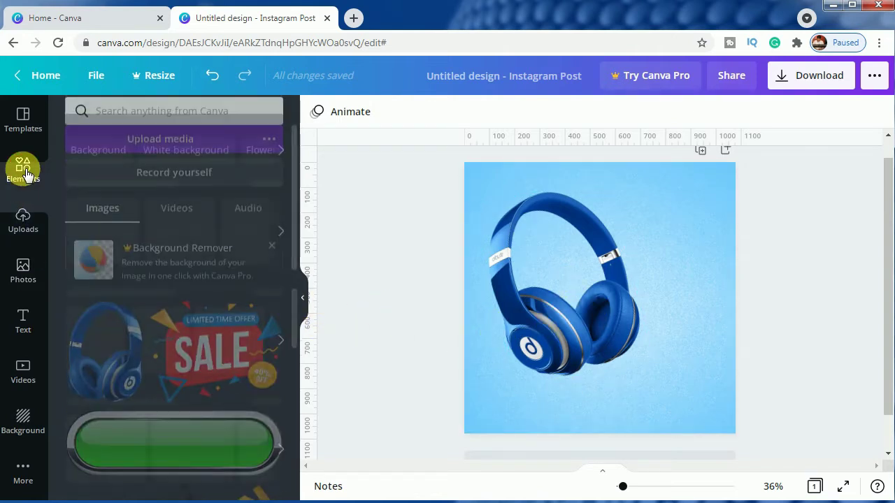
{"action": "left_click", "coordinate": [145, 120]}
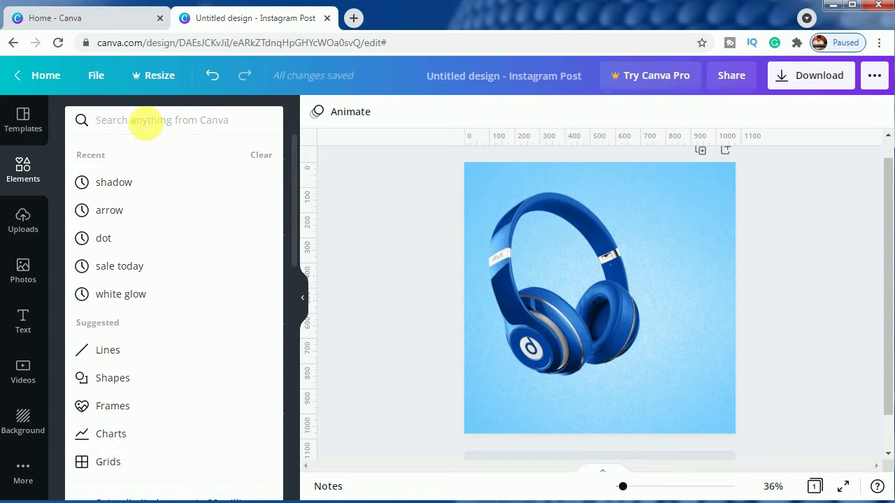
{"action": "left_click", "coordinate": [149, 181]}
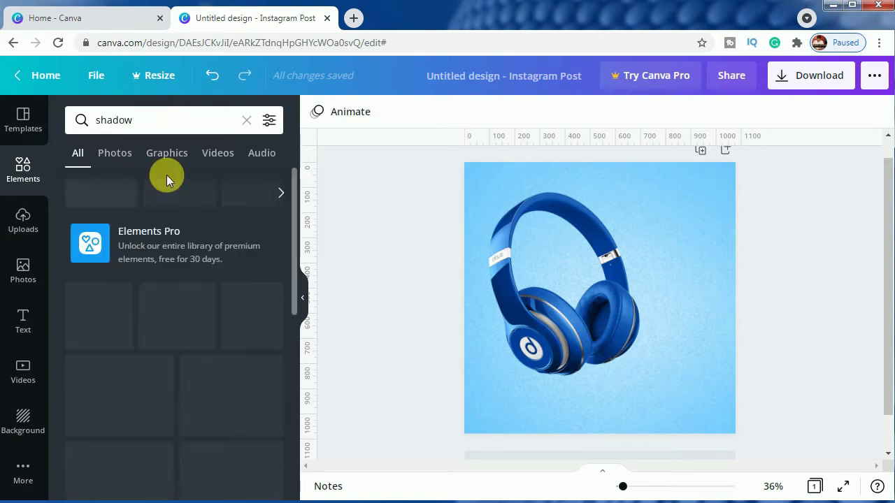
{"action": "scroll", "coordinate": [137, 273], "scroll_direction": "down", "scroll_amount": 2}
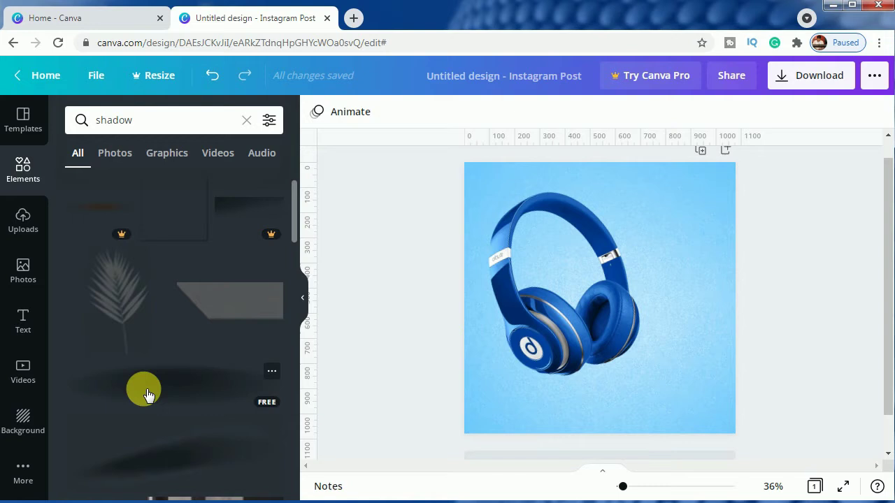
{"action": "left_click", "coordinate": [205, 384]}
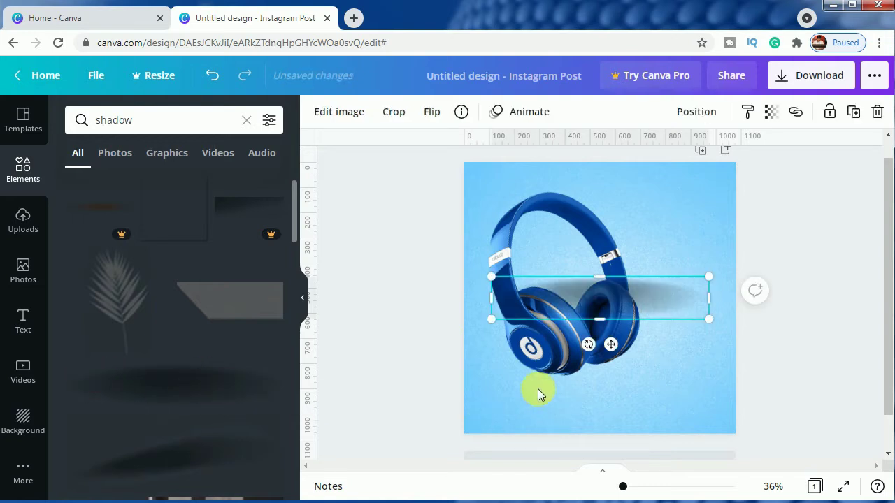
{"action": "left_click_drag", "start_coordinate": [624, 302], "coordinate": [617, 402]}
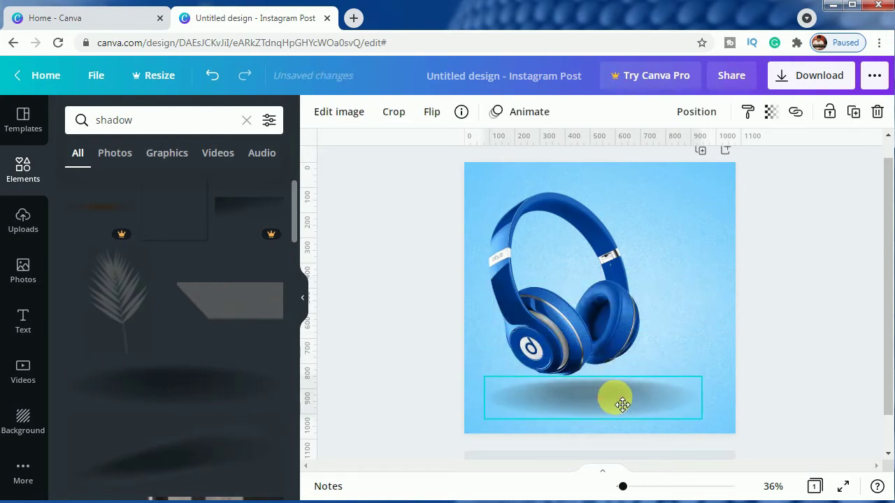
{"action": "left_click_drag", "start_coordinate": [701, 377], "coordinate": [629, 398]}
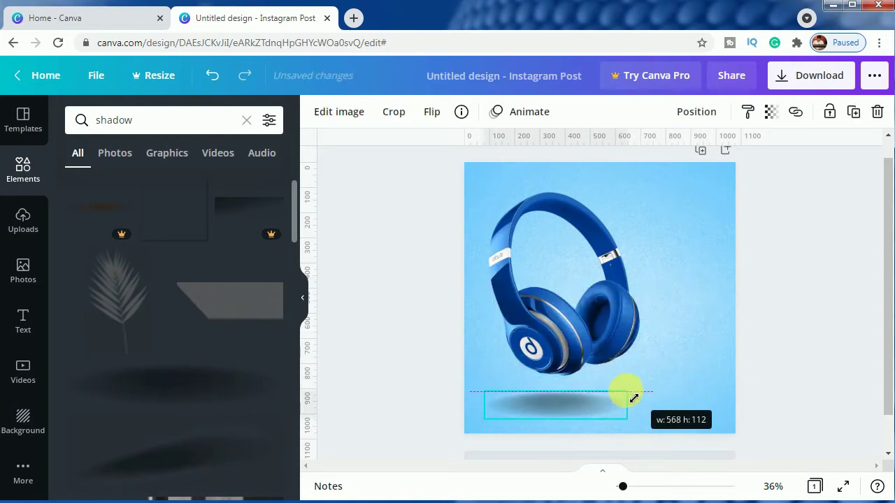
{"action": "left_click_drag", "start_coordinate": [577, 409], "coordinate": [613, 409]}
{"action": "left_click", "coordinate": [814, 360]}
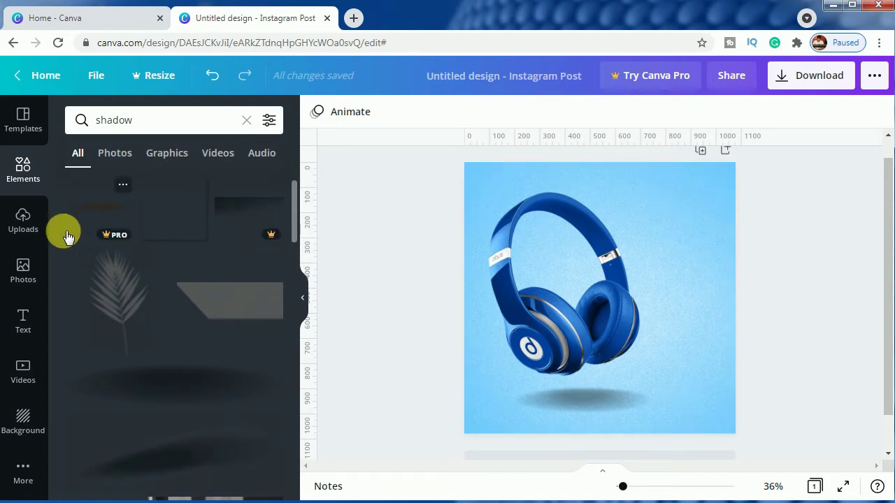
Add a white 'WIRE' heading and place it at the top right of the canvas
{"action": "left_click", "coordinate": [22, 322]}
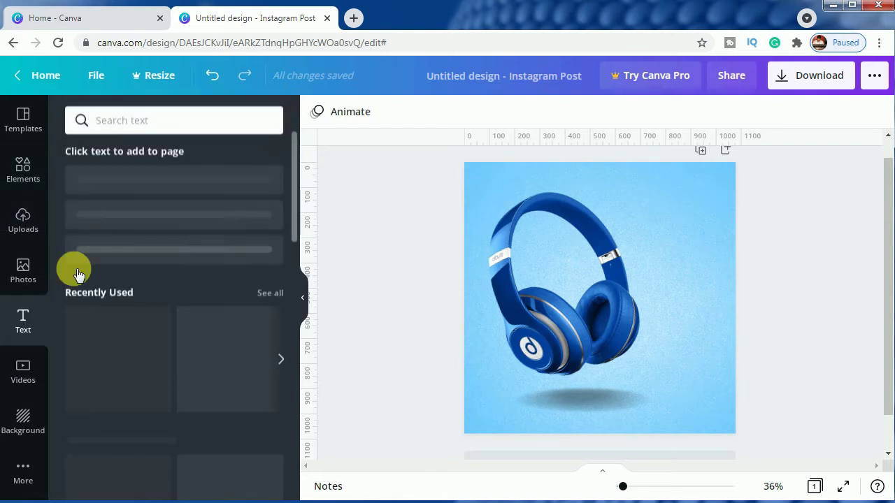
{"action": "left_click", "coordinate": [137, 193]}
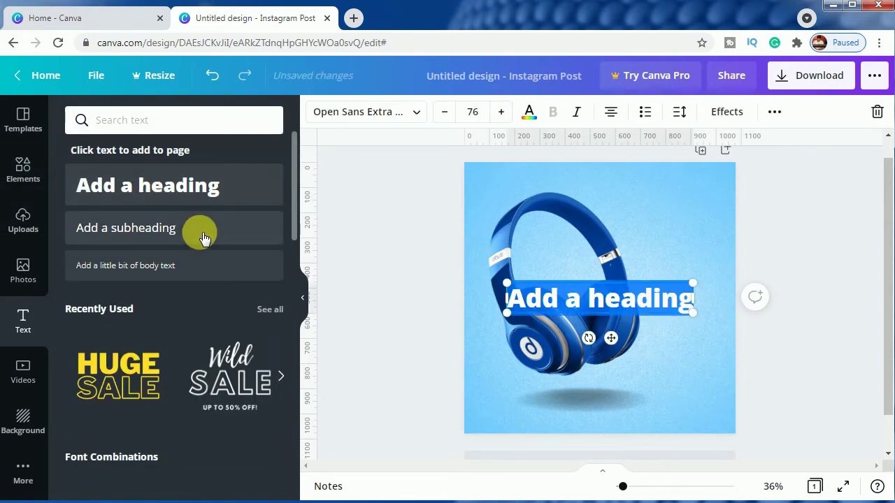
{"action": "type", "text": "WIRE"}
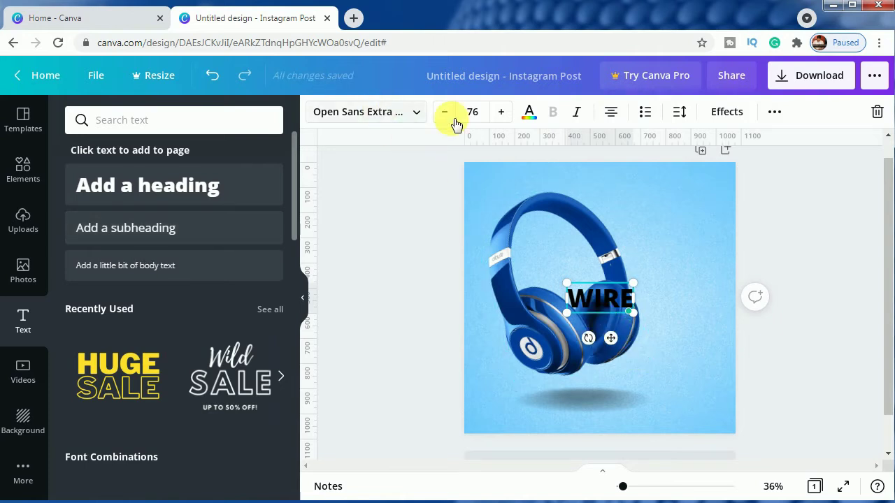
{"action": "left_click", "coordinate": [529, 113]}
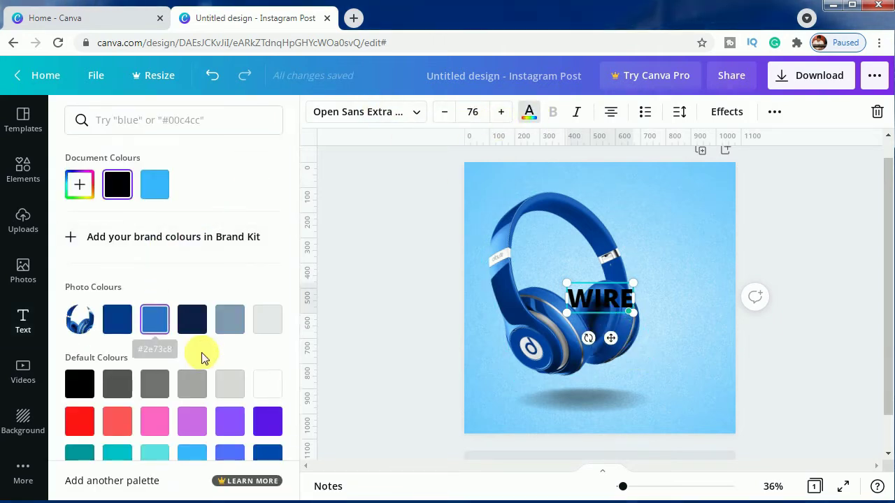
{"action": "left_click", "coordinate": [266, 383]}
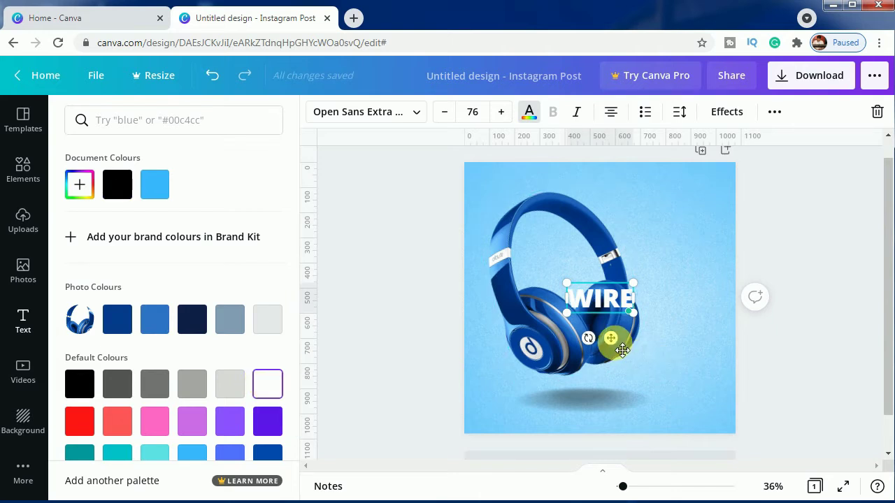
{"action": "left_click_drag", "start_coordinate": [625, 343], "coordinate": [664, 234]}
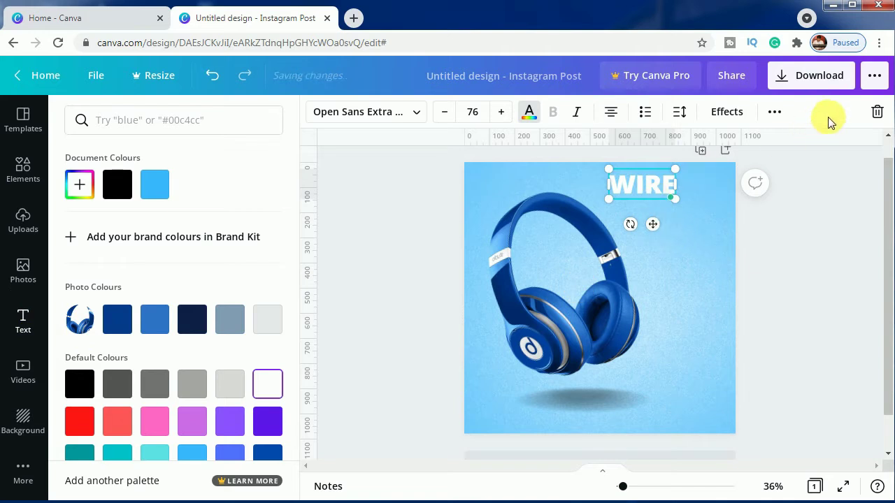
Duplicate WIRE, change the copy to LESS and place it beside WIRE
{"action": "left_click", "coordinate": [776, 112]}
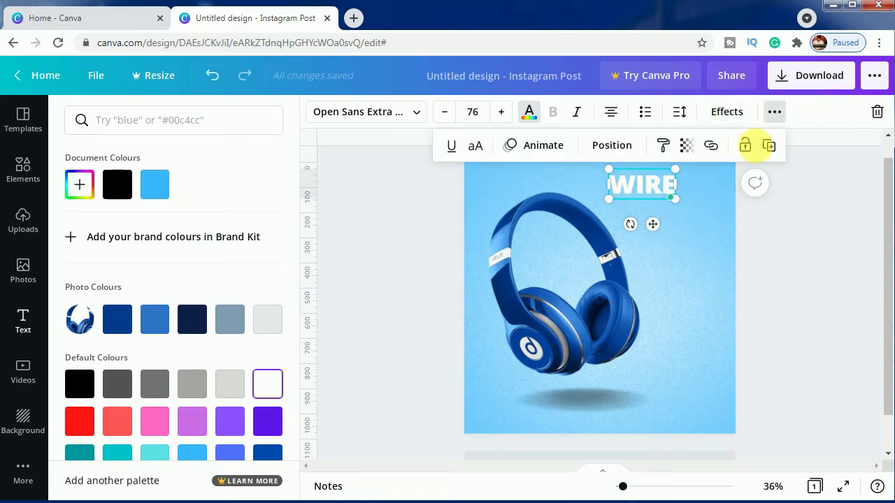
{"action": "left_click", "coordinate": [768, 145]}
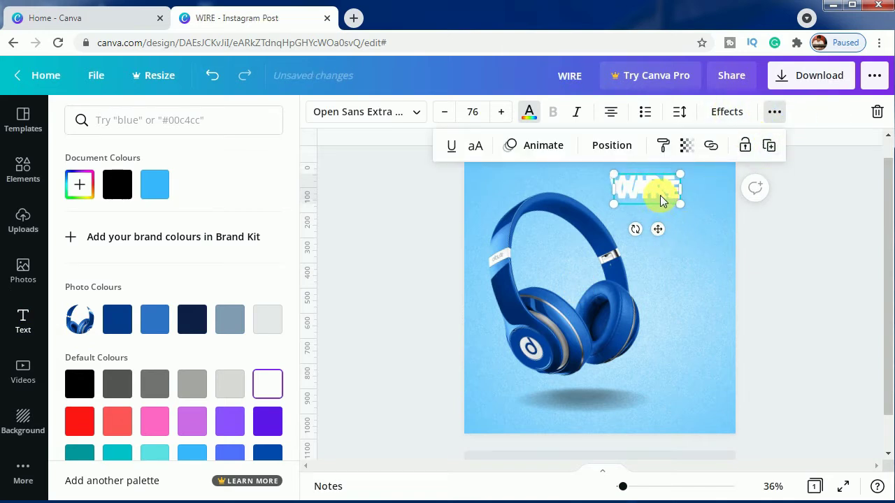
{"action": "left_click", "coordinate": [661, 199]}
{"action": "double_click", "coordinate": [663, 201]}
{"action": "left_click_drag", "start_coordinate": [665, 201], "coordinate": [669, 202]}
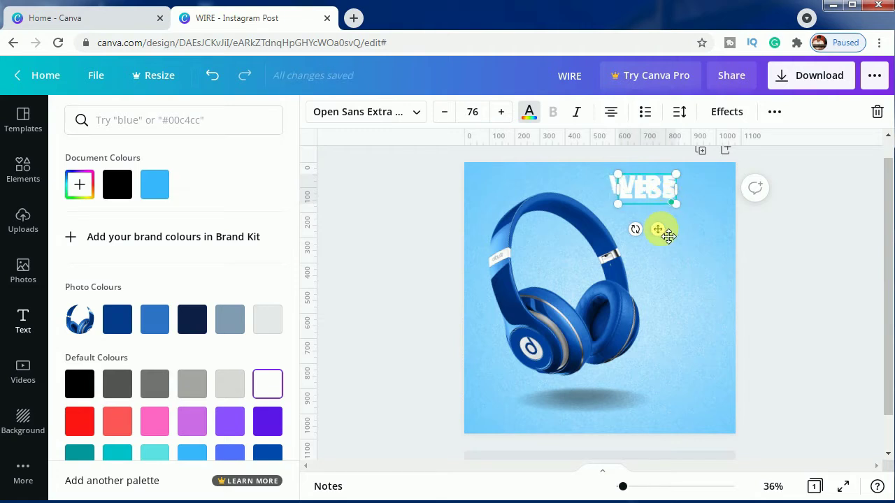
{"action": "left_click_drag", "start_coordinate": [668, 236], "coordinate": [723, 233]}
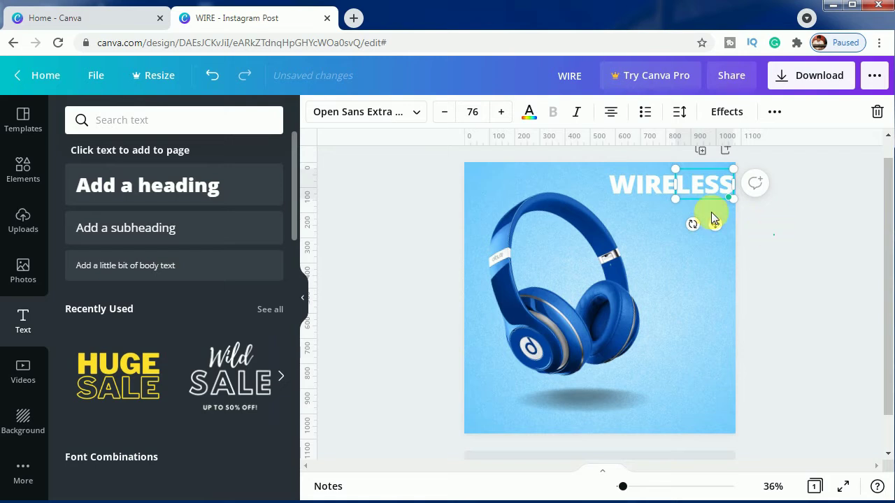
{"action": "left_click", "coordinate": [652, 183]}
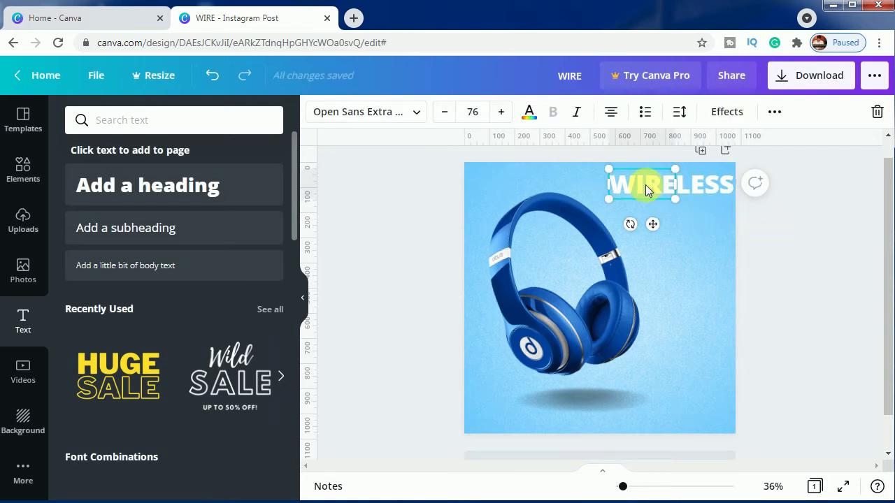
{"action": "left_click_drag", "start_coordinate": [648, 184], "coordinate": [640, 184]}
{"action": "left_click", "coordinate": [706, 189]}
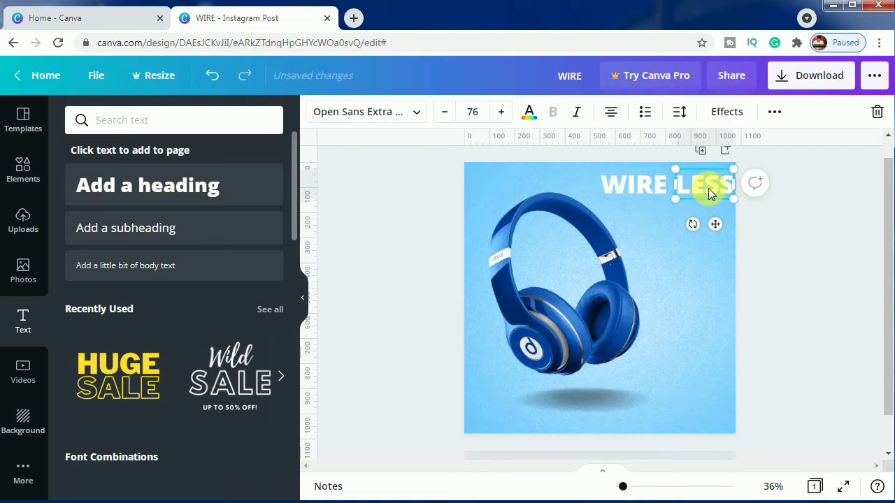
{"action": "left_click_drag", "start_coordinate": [704, 186], "coordinate": [701, 186]}
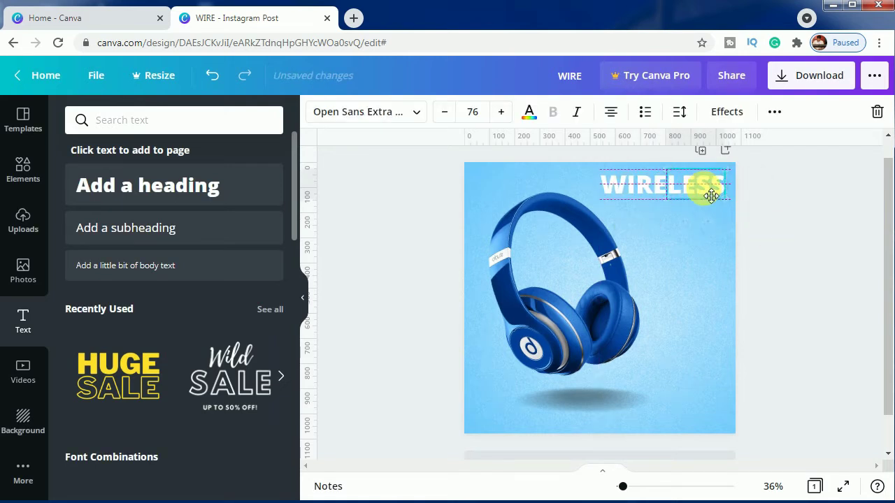
{"action": "left_click", "coordinate": [800, 232]}
Set LESS and WIRE to font size 56 and line them up to read WIRELESS
{"action": "left_click", "coordinate": [708, 186]}
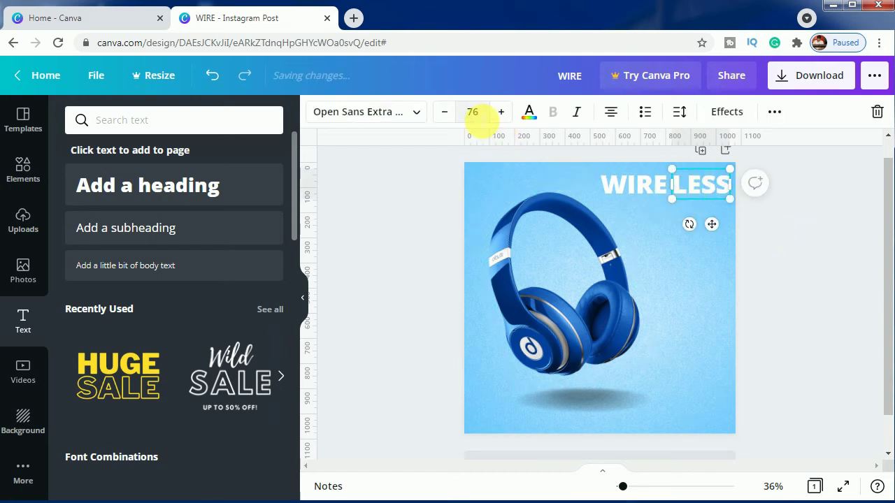
{"action": "left_click", "coordinate": [472, 112]}
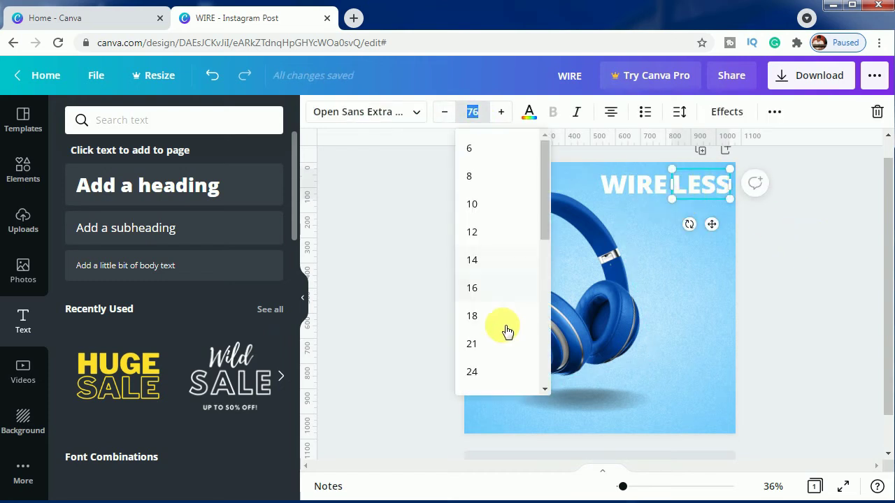
{"action": "scroll", "coordinate": [505, 329], "scroll_direction": "down", "scroll_amount": 1}
{"action": "scroll", "coordinate": [504, 328], "scroll_direction": "down", "scroll_amount": 2}
{"action": "scroll", "coordinate": [503, 330], "scroll_direction": "down", "scroll_amount": 1}
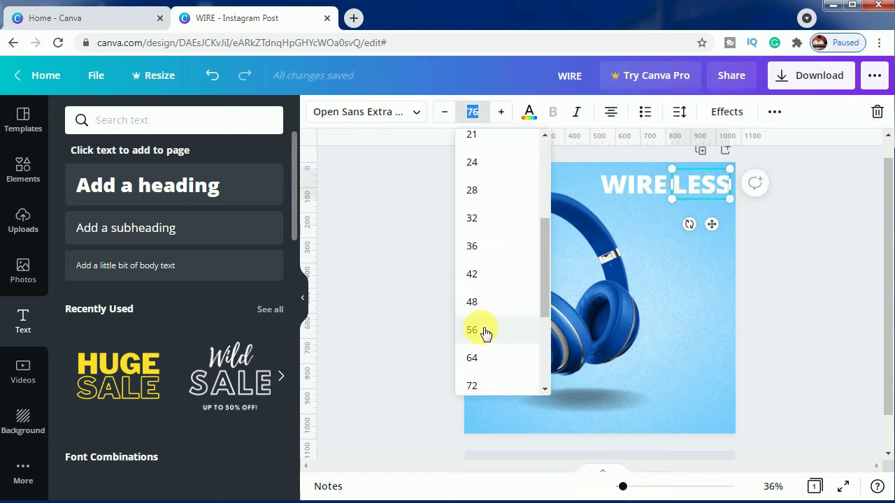
{"action": "left_click", "coordinate": [483, 330]}
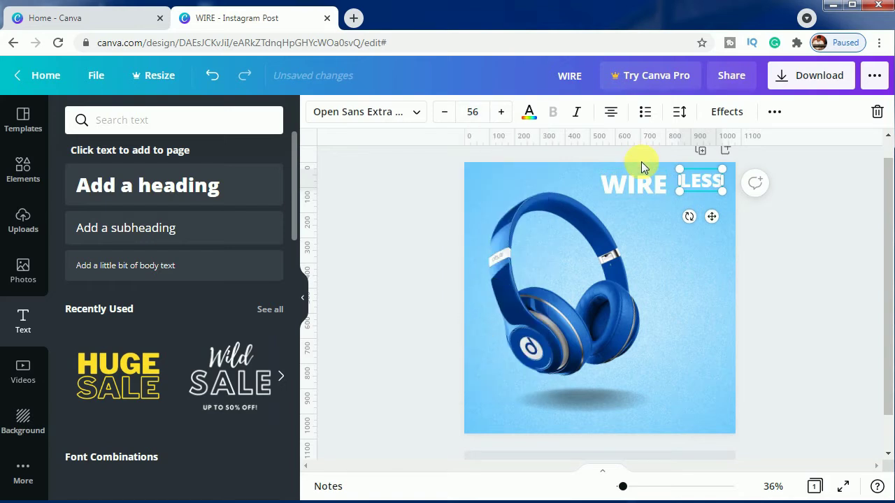
{"action": "left_click", "coordinate": [647, 184]}
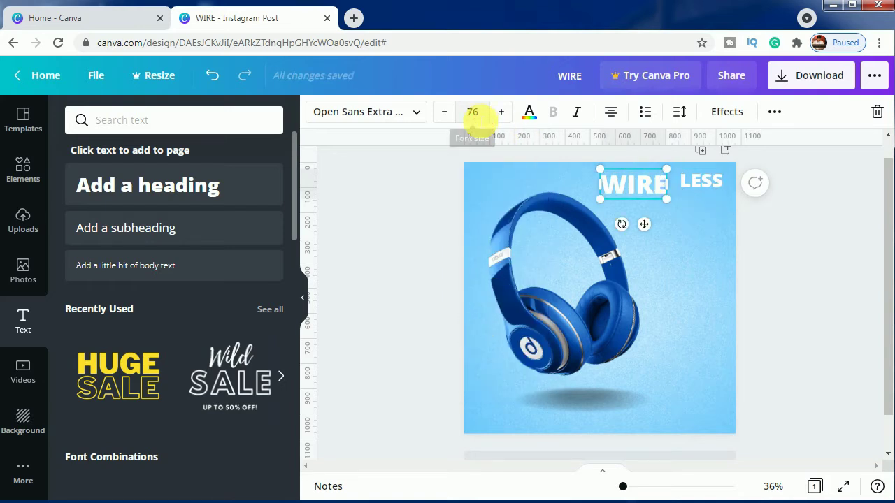
{"action": "left_click", "coordinate": [472, 112]}
{"action": "scroll", "coordinate": [475, 321], "scroll_direction": "down", "scroll_amount": 2}
{"action": "scroll", "coordinate": [481, 339], "scroll_direction": "down", "scroll_amount": 1}
{"action": "scroll", "coordinate": [482, 340], "scroll_direction": "down", "scroll_amount": 1}
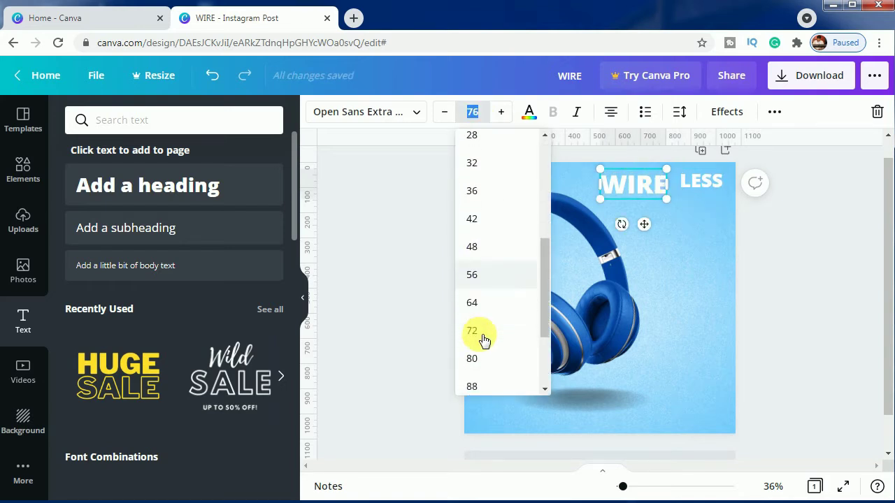
{"action": "left_click", "coordinate": [489, 259]}
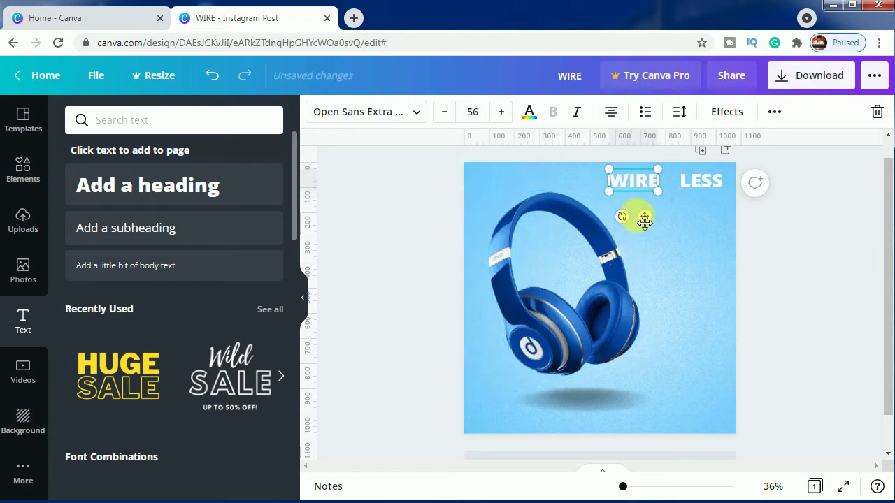
{"action": "left_click_drag", "start_coordinate": [662, 227], "coordinate": [672, 228]}
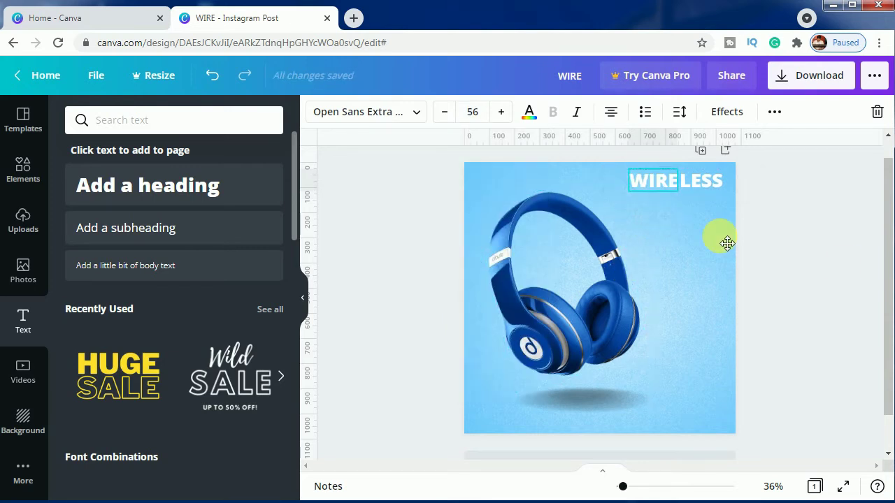
{"action": "left_click", "coordinate": [826, 273]}
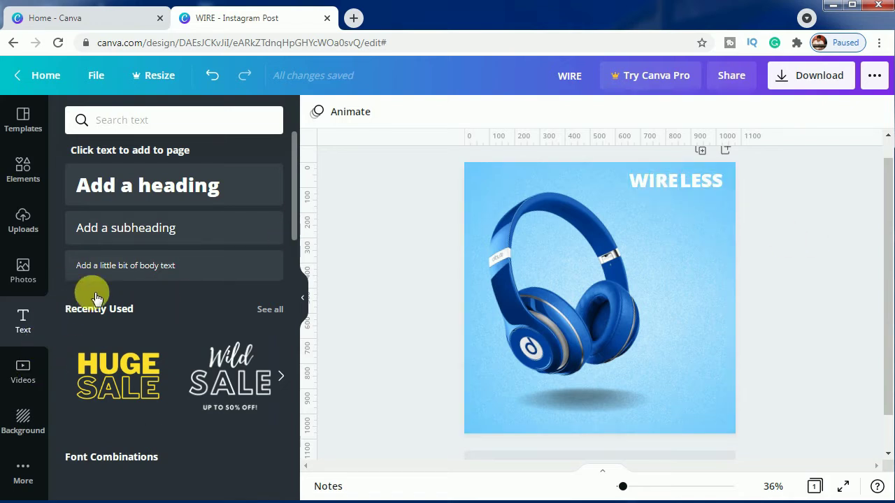
Add a 'HEAD' heading and a duplicate of it changed to 'PHONE'
{"action": "left_click", "coordinate": [126, 190]}
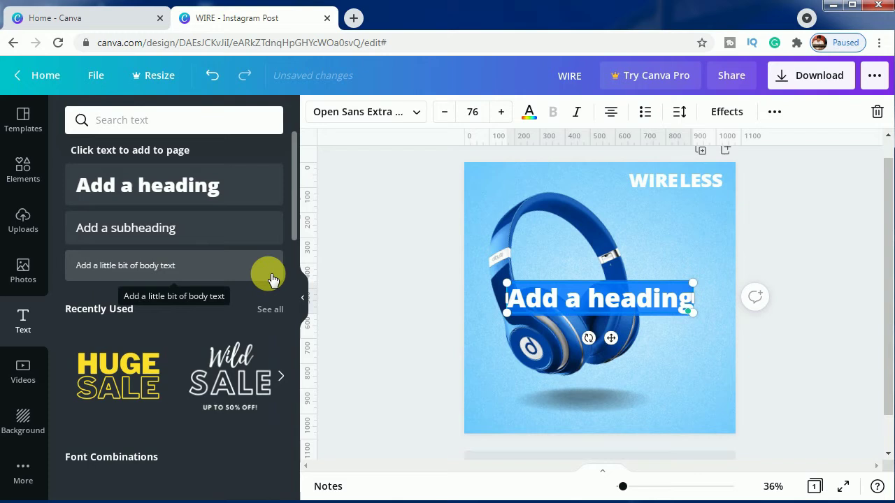
{"action": "type", "text": "HEAD"}
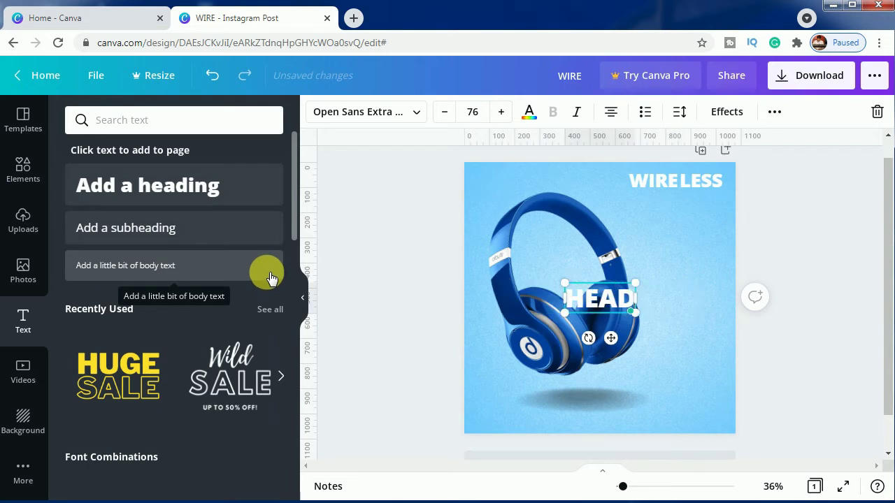
{"action": "left_click", "coordinate": [774, 114]}
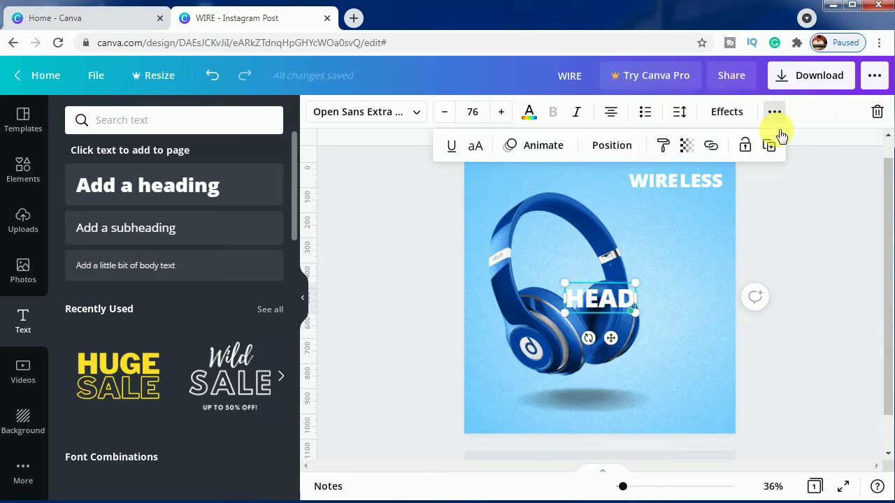
{"action": "left_click", "coordinate": [768, 146]}
{"action": "mouse_move", "coordinate": [615, 343]}
{"action": "left_mouse_down"}
{"action": "mouse_move", "coordinate": [654, 355]}
{"action": "mouse_move", "coordinate": [665, 330]}
{"action": "left_mouse_up"}
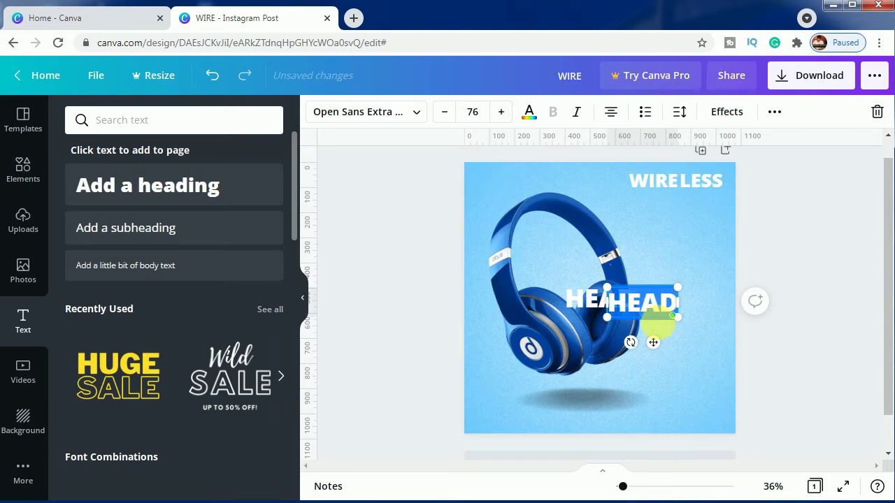
{"action": "type", "text": "PHONE"}
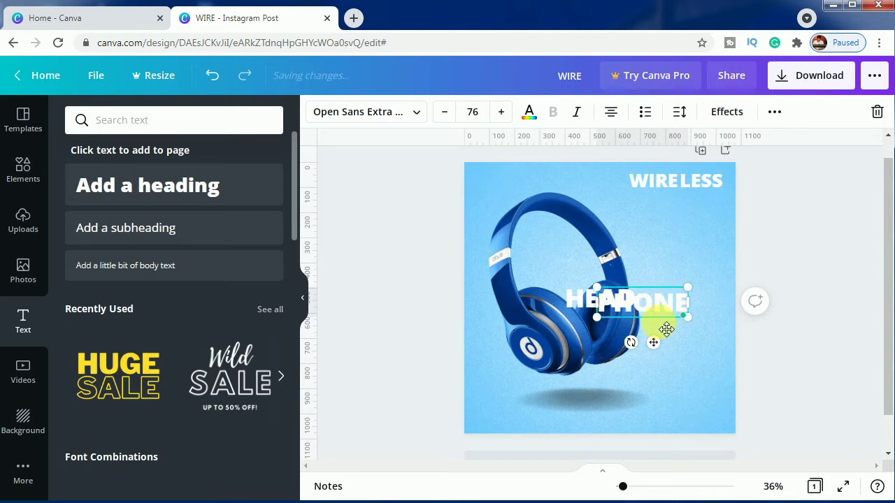
Set the PHONE and HEAD text to font size 56
{"action": "left_click", "coordinate": [474, 112]}
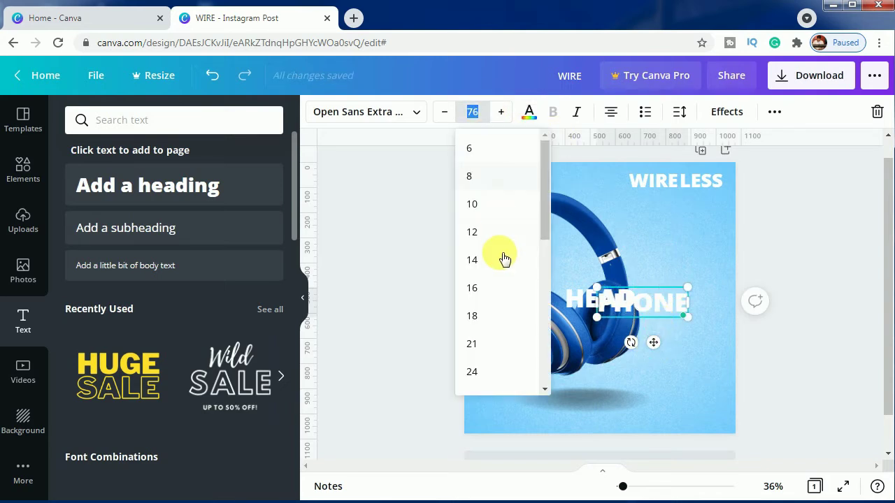
{"action": "scroll", "coordinate": [503, 260], "scroll_direction": "down", "scroll_amount": 5}
{"action": "scroll", "coordinate": [499, 274], "scroll_direction": "down", "scroll_amount": 2}
{"action": "left_click", "coordinate": [493, 326]}
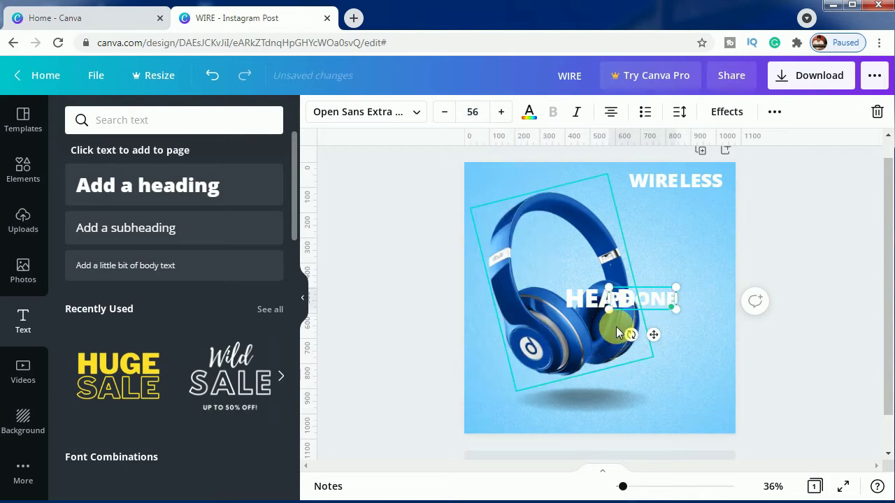
{"action": "left_click", "coordinate": [580, 297]}
{"action": "left_click", "coordinate": [474, 112]}
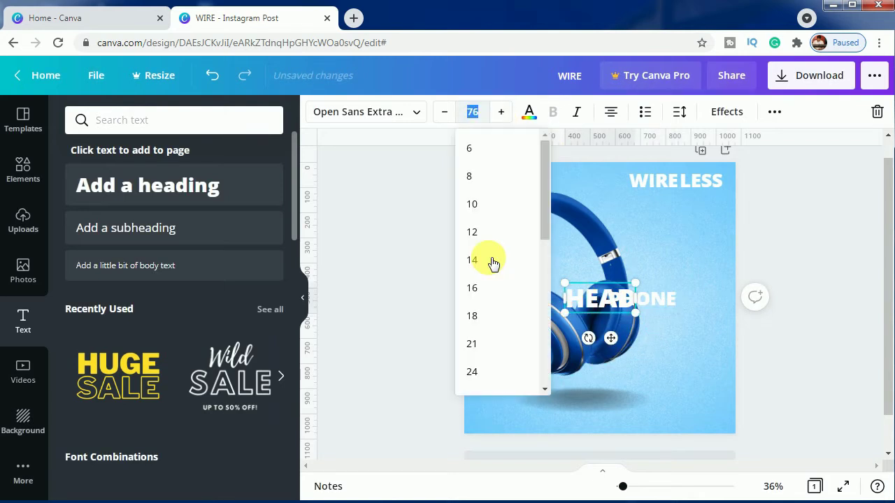
{"action": "scroll", "coordinate": [491, 272], "scroll_direction": "down", "scroll_amount": 1}
{"action": "scroll", "coordinate": [490, 297], "scroll_direction": "down", "scroll_amount": 3}
{"action": "scroll", "coordinate": [482, 350], "scroll_direction": "down", "scroll_amount": 2}
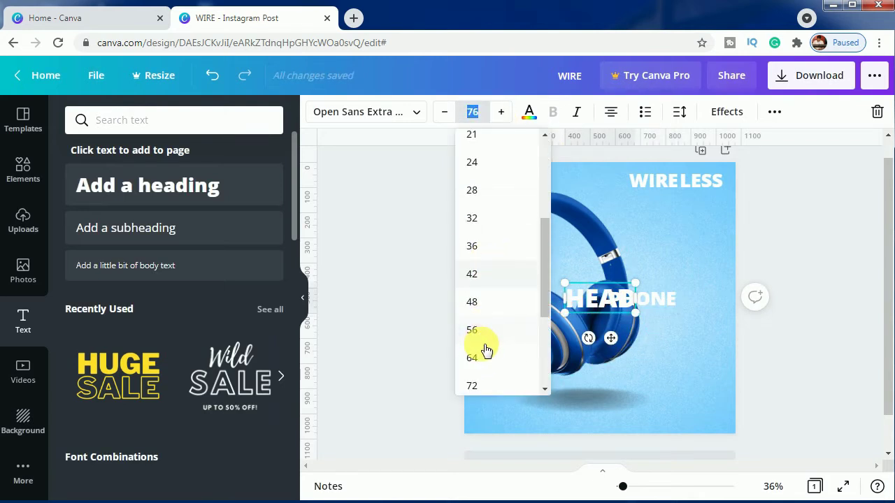
{"action": "left_click", "coordinate": [479, 329]}
Place HEAD and PHONE side by side beneath WIRELESS to read HEADPHONE
{"action": "mouse_move", "coordinate": [609, 329]}
{"action": "left_mouse_down"}
{"action": "mouse_move", "coordinate": [673, 266]}
{"action": "mouse_move", "coordinate": [667, 241]}
{"action": "left_mouse_up"}
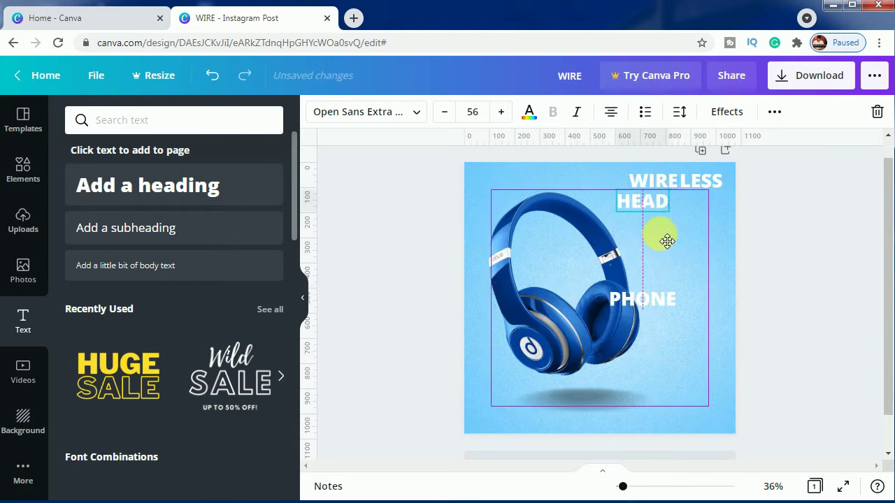
{"action": "left_click", "coordinate": [656, 298]}
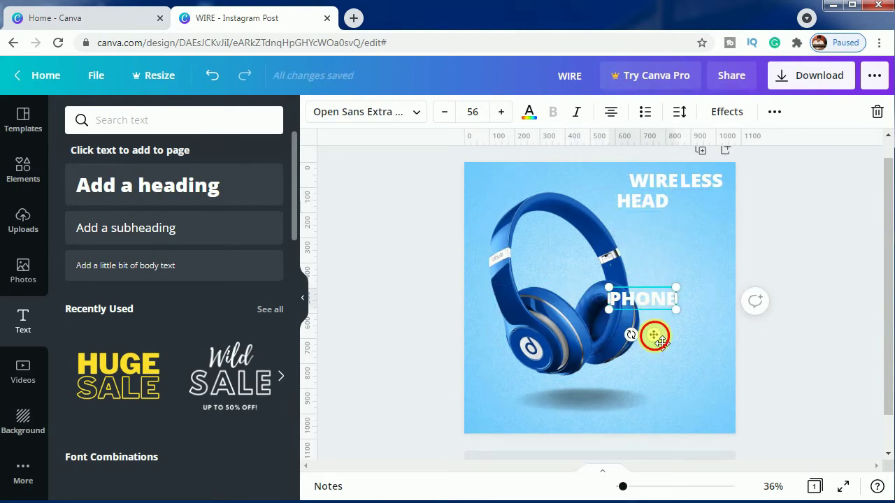
{"action": "left_click_drag", "start_coordinate": [655, 329], "coordinate": [723, 244]}
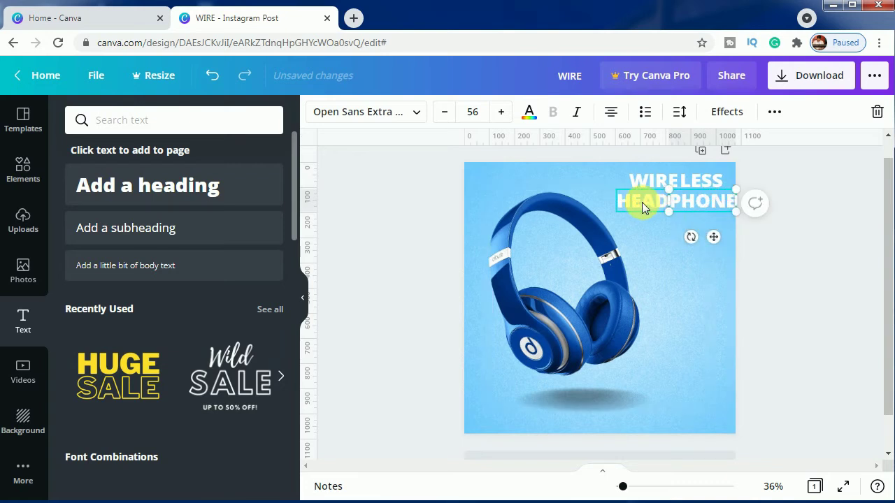
{"action": "left_click", "coordinate": [631, 206]}
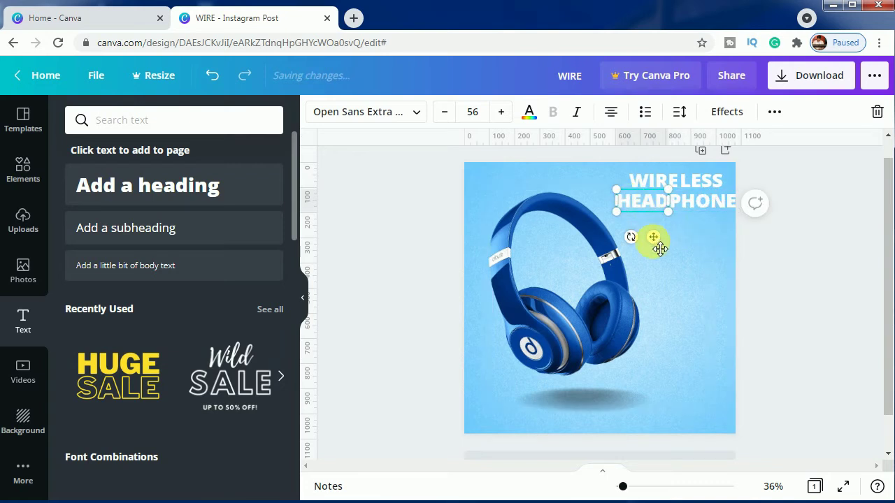
{"action": "left_click_drag", "start_coordinate": [656, 248], "coordinate": [654, 249]}
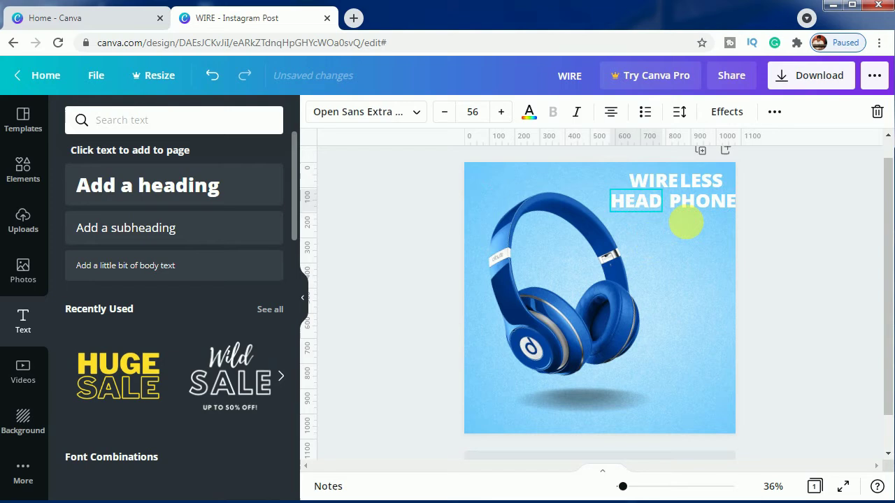
{"action": "left_click", "coordinate": [705, 204]}
{"action": "left_click_drag", "start_coordinate": [717, 245], "coordinate": [716, 246]}
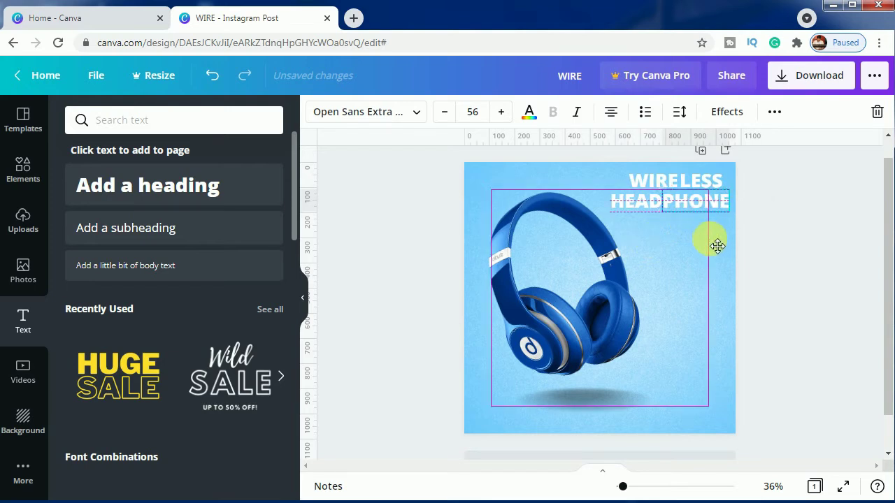
{"action": "left_click_drag", "start_coordinate": [718, 246], "coordinate": [715, 246]}
{"action": "left_click", "coordinate": [768, 240]}
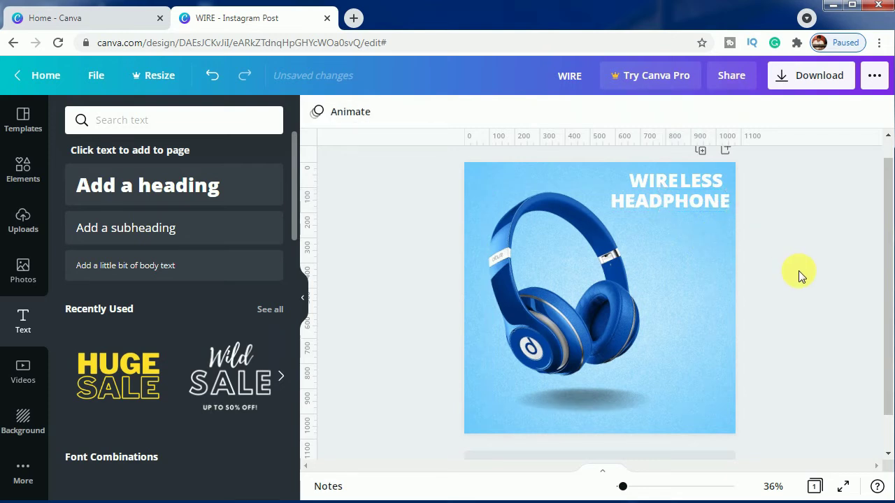
Make WIRE hollow outlined lettering with a thicker outline
{"action": "left_click", "coordinate": [654, 181]}
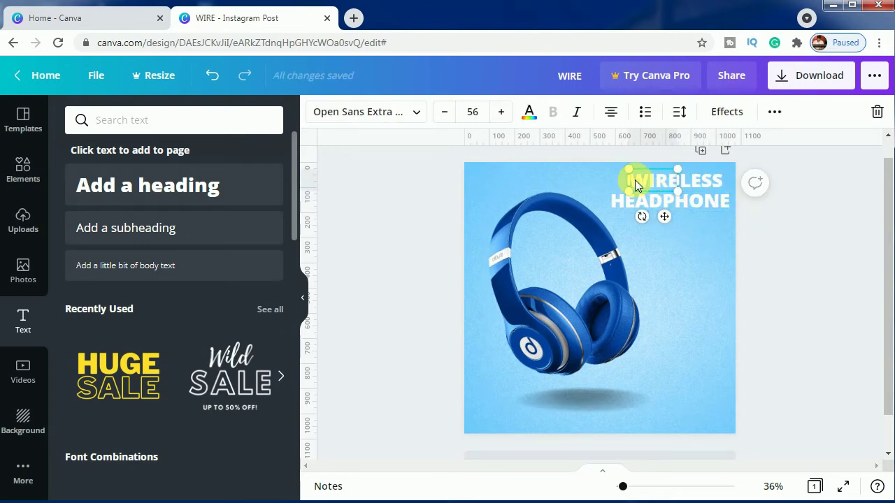
{"action": "left_click", "coordinate": [722, 115]}
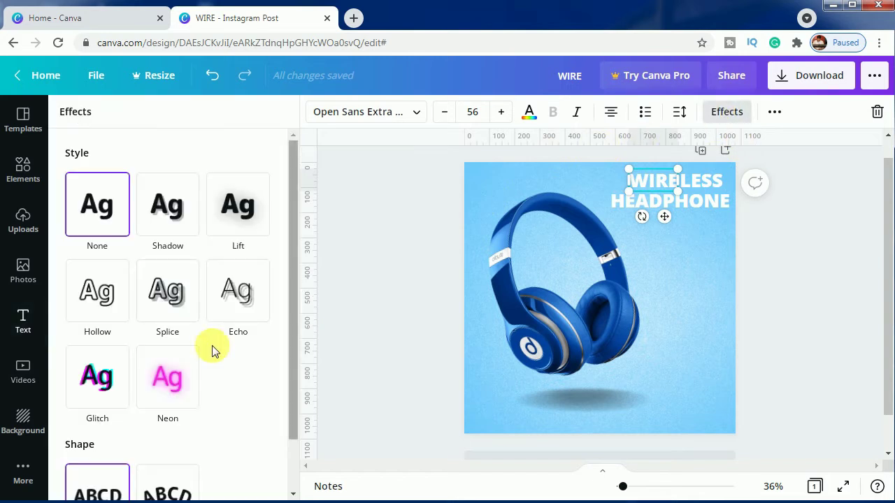
{"action": "left_click", "coordinate": [97, 300]}
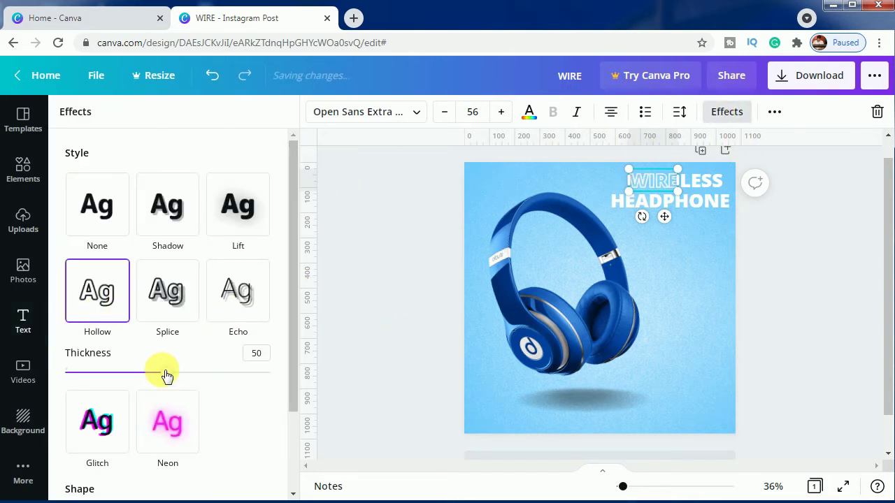
{"action": "left_click_drag", "start_coordinate": [166, 372], "coordinate": [208, 378]}
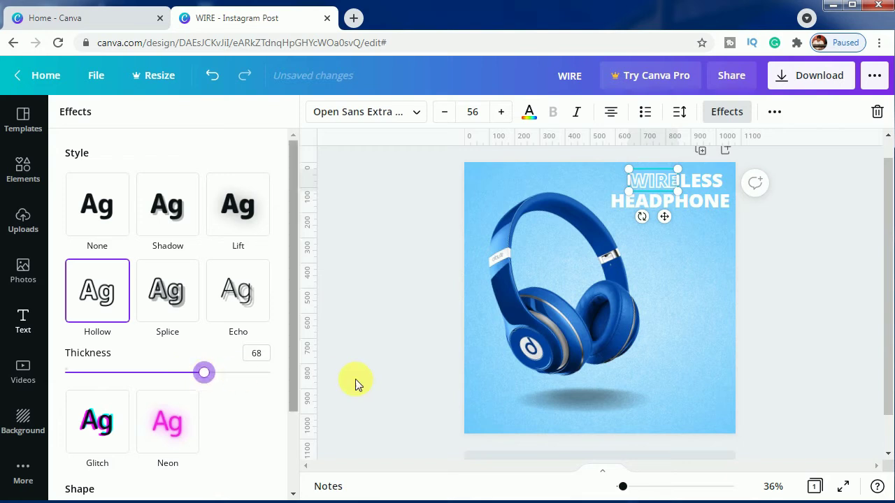
{"action": "left_click", "coordinate": [386, 356]}
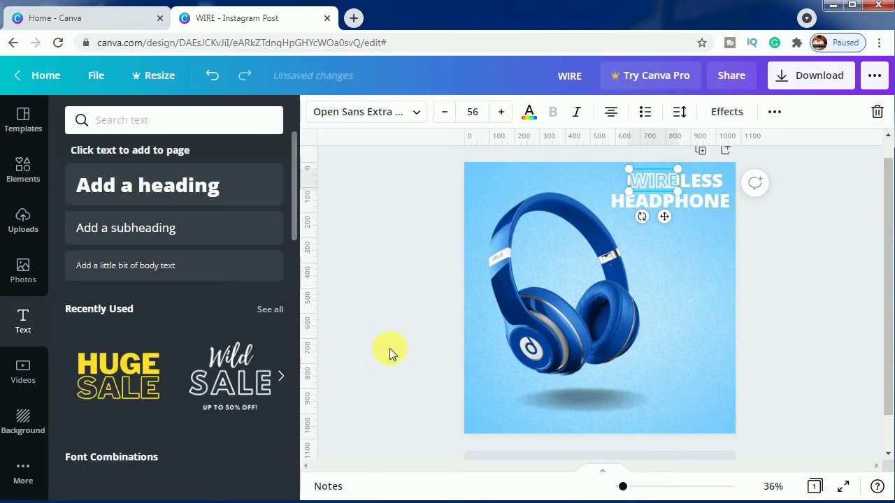
Apply the same thick Hollow outline effect to PHONE
{"action": "left_click", "coordinate": [707, 205]}
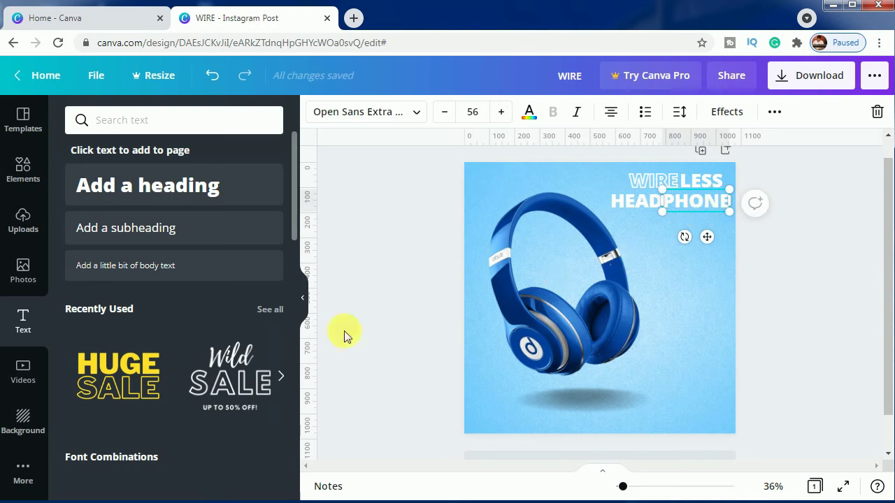
{"action": "left_click", "coordinate": [722, 114]}
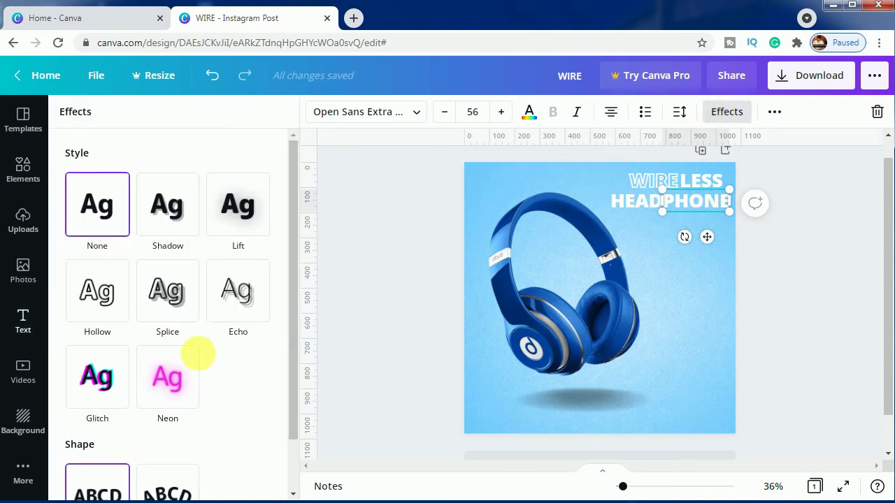
{"action": "left_click", "coordinate": [102, 310]}
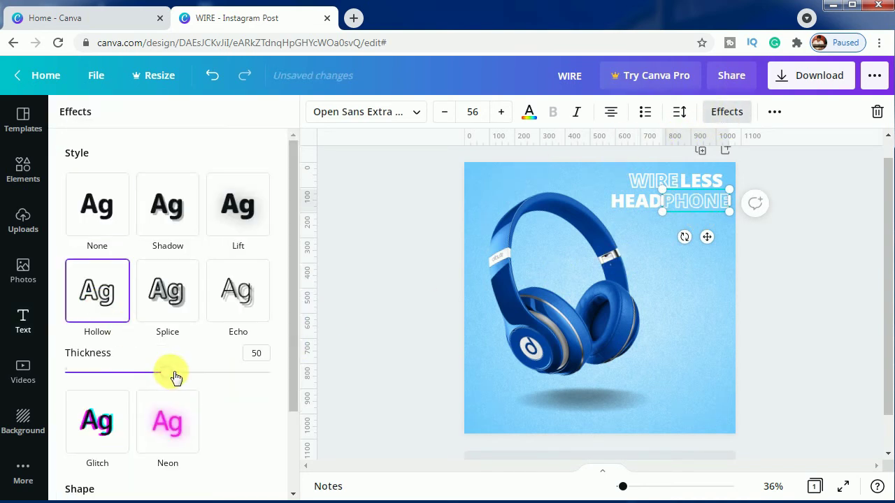
{"action": "left_click_drag", "start_coordinate": [171, 374], "coordinate": [208, 378]}
{"action": "left_click", "coordinate": [350, 373]}
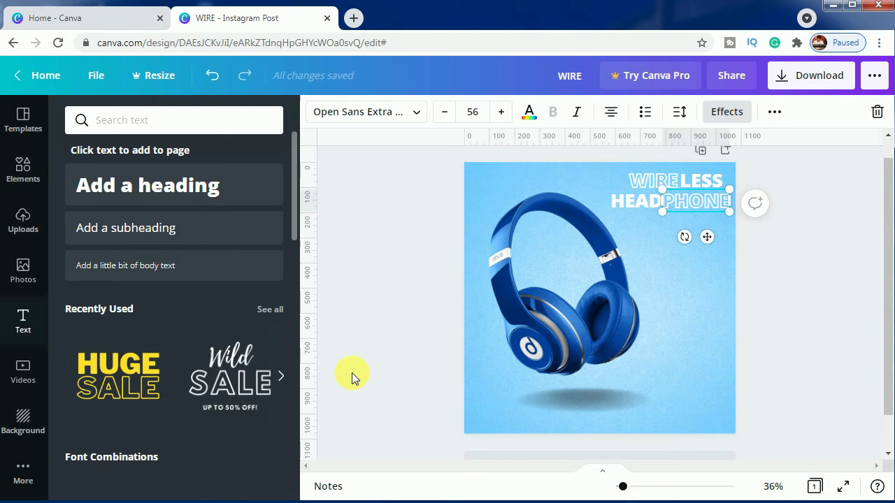
{"action": "left_click", "coordinate": [670, 180]}
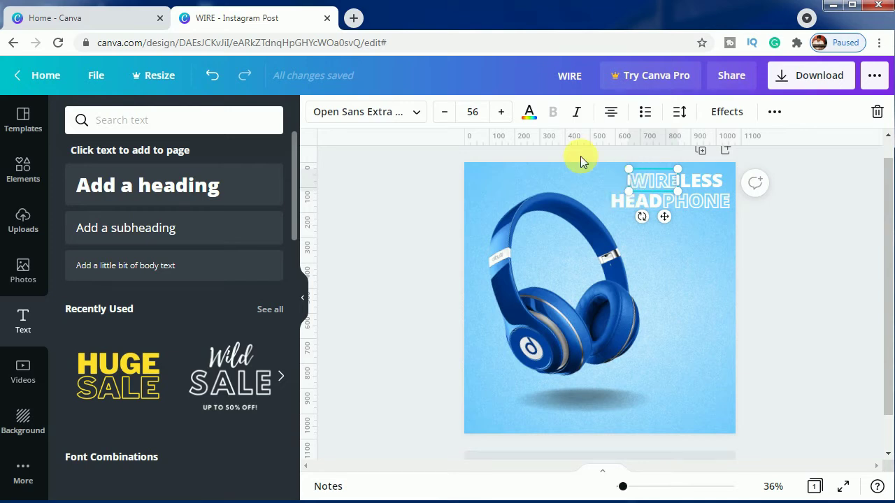
Widen the letter spacing of WIRE and LESS and move LESS up against WIRE
{"action": "left_click", "coordinate": [676, 113]}
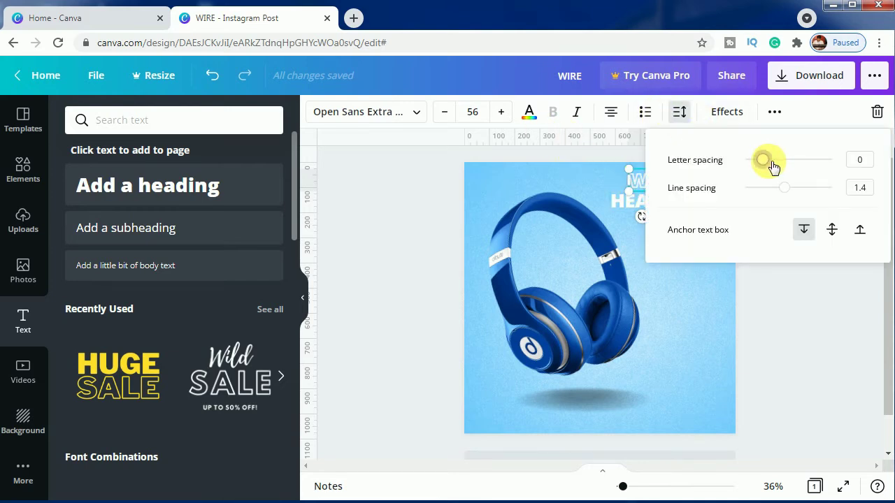
{"action": "left_click_drag", "start_coordinate": [770, 165], "coordinate": [779, 166]}
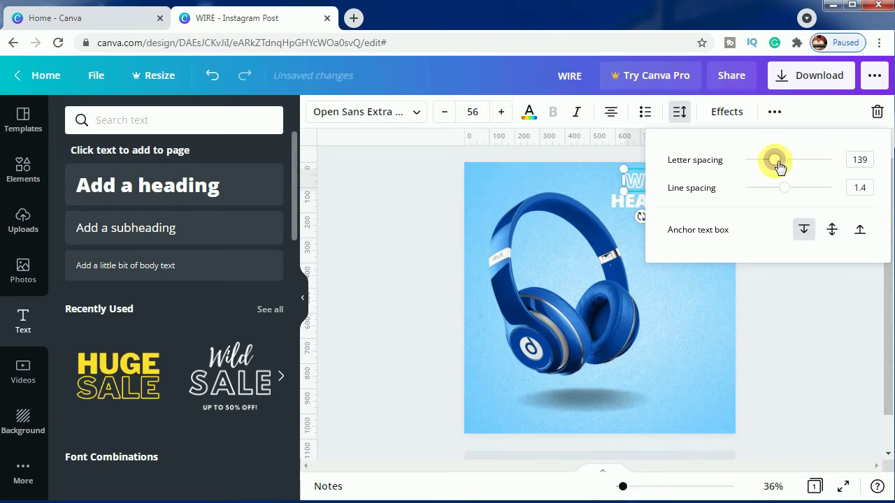
{"action": "left_click", "coordinate": [786, 314]}
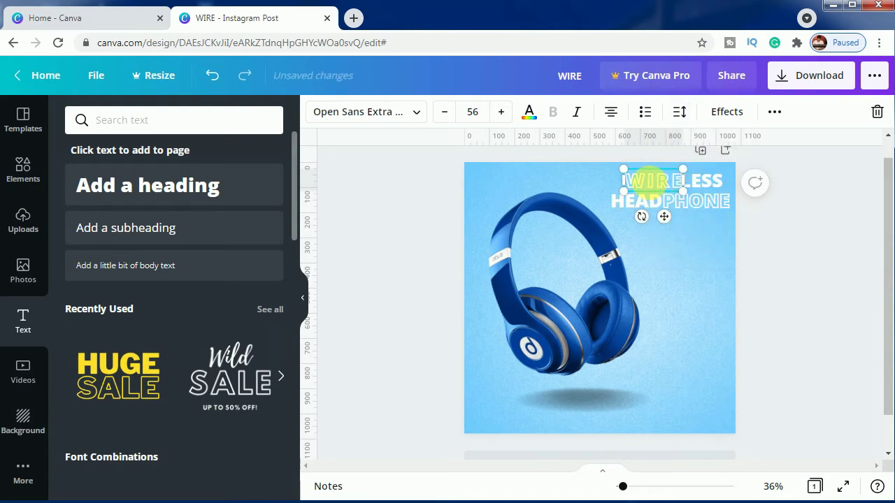
{"action": "double_click", "coordinate": [698, 183]}
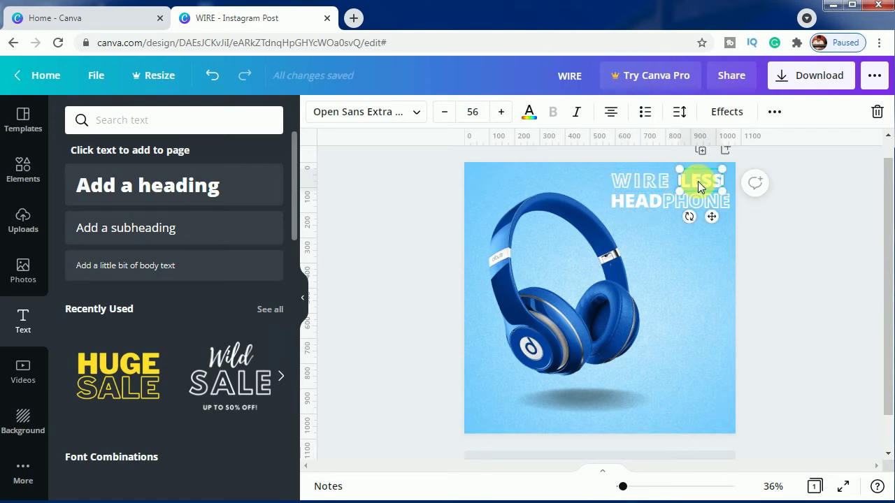
{"action": "left_click", "coordinate": [678, 112]}
{"action": "left_click_drag", "start_coordinate": [759, 160], "coordinate": [775, 163]}
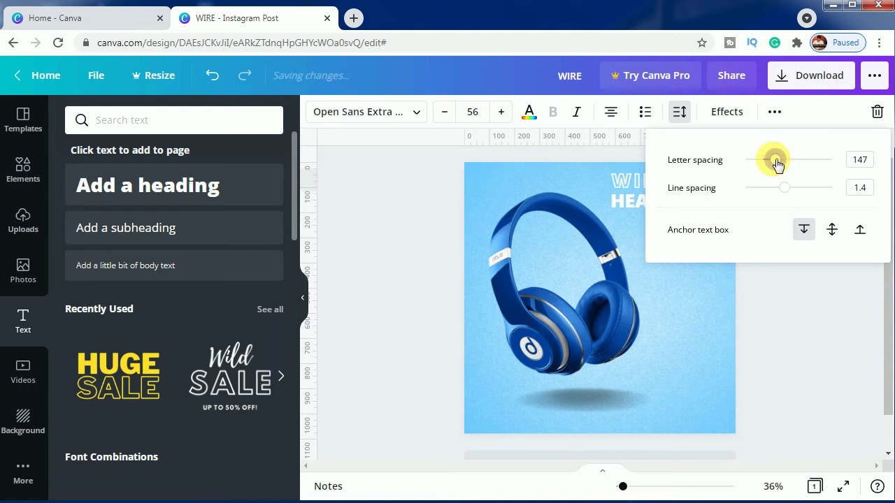
{"action": "left_click_drag", "start_coordinate": [778, 164], "coordinate": [776, 165]}
{"action": "left_click", "coordinate": [779, 164]}
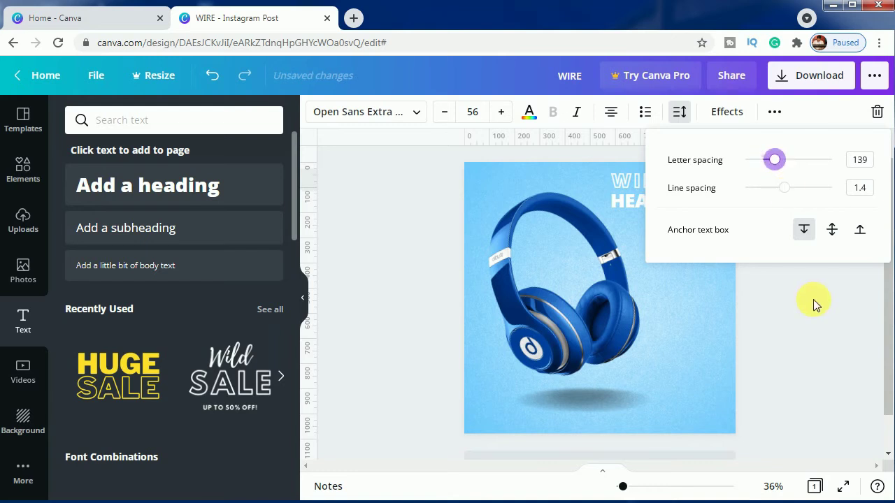
{"action": "left_click", "coordinate": [814, 304]}
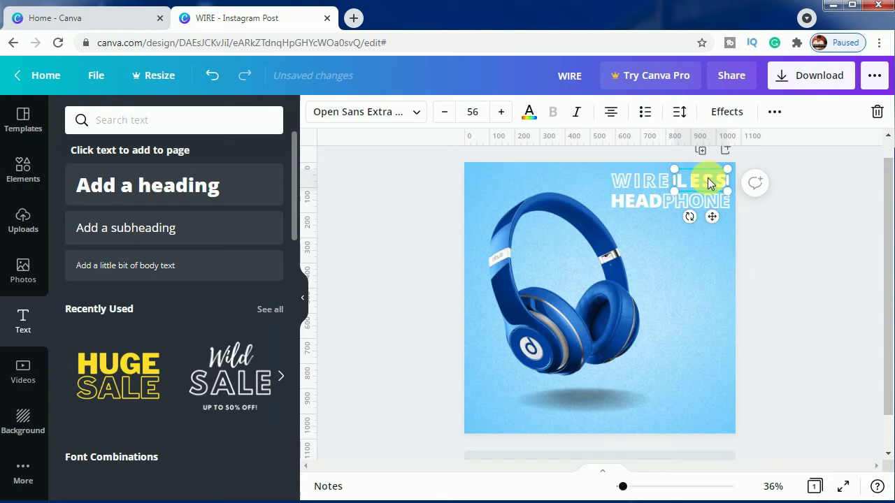
{"action": "left_click_drag", "start_coordinate": [707, 179], "coordinate": [708, 186]}
{"action": "left_click", "coordinate": [807, 268]}
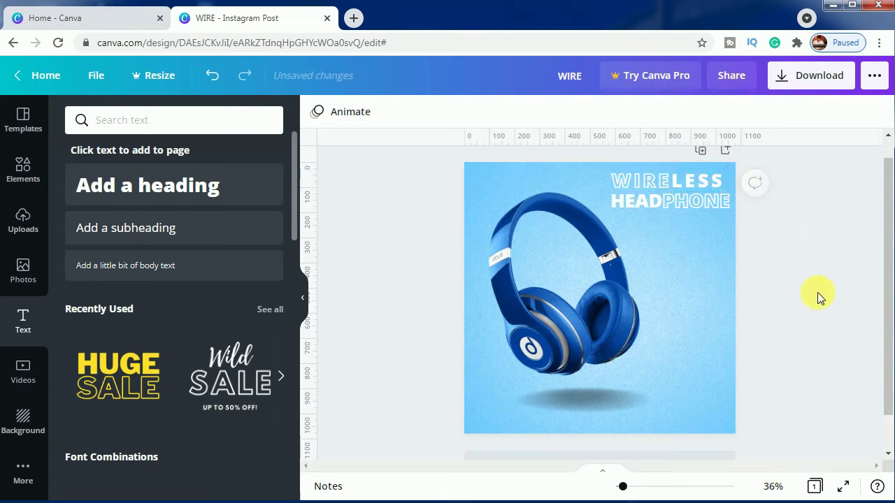
Fine-tune LESS letter spacing to 163 and set it right after WIRE
{"action": "left_click", "coordinate": [702, 183]}
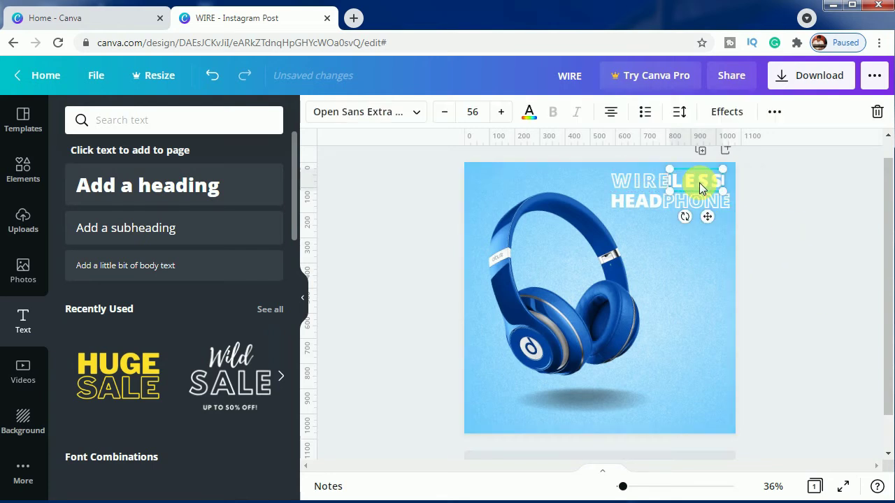
{"action": "left_click", "coordinate": [679, 111]}
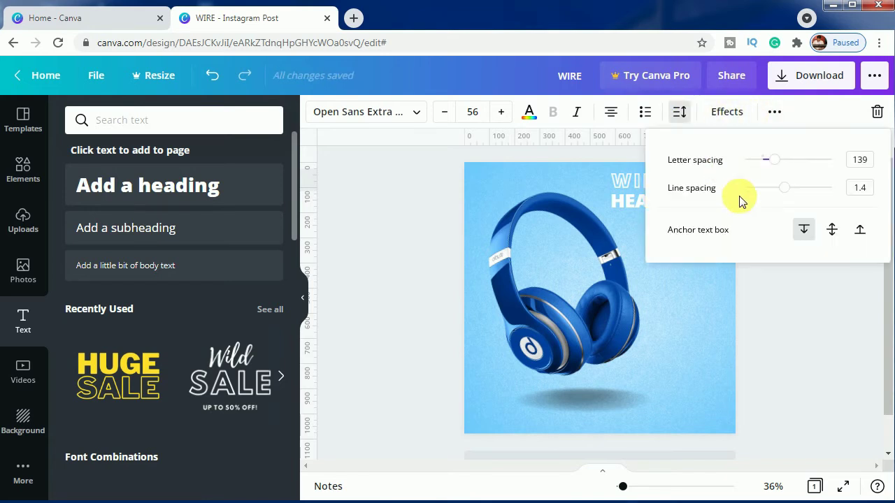
{"action": "left_click", "coordinate": [782, 161]}
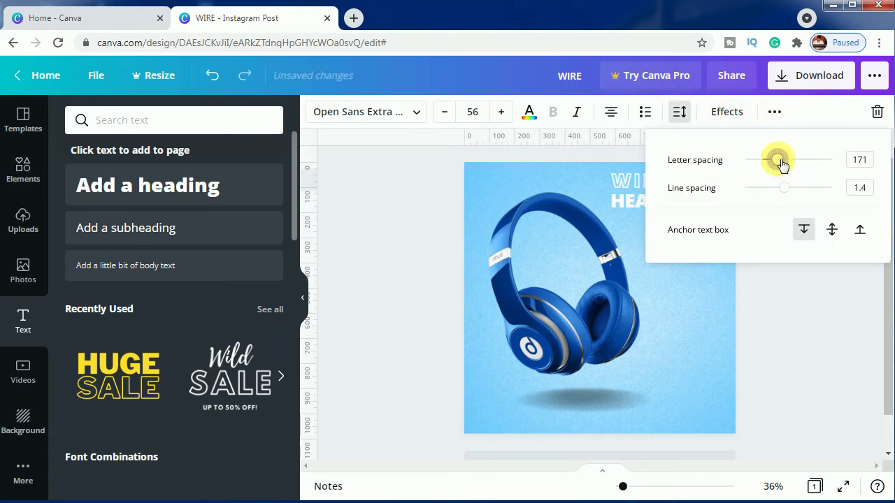
{"action": "left_click", "coordinate": [815, 346]}
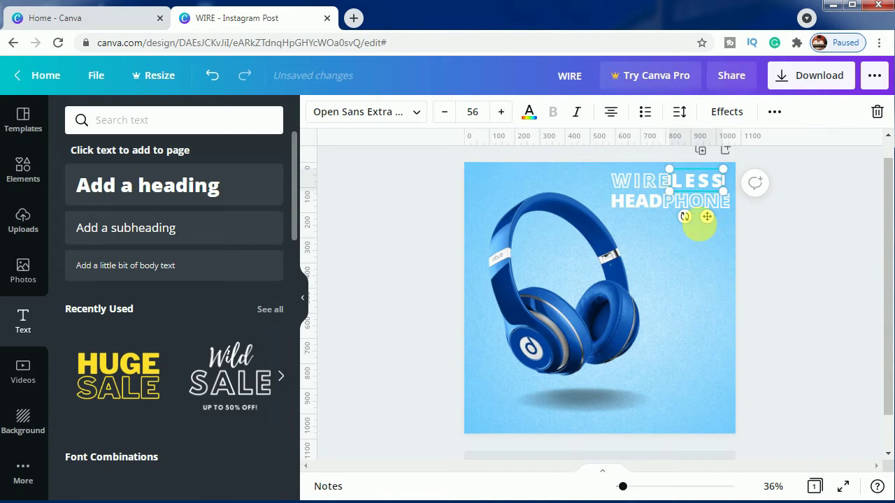
{"action": "left_click", "coordinate": [679, 113]}
{"action": "left_click_drag", "start_coordinate": [782, 165], "coordinate": [781, 165]}
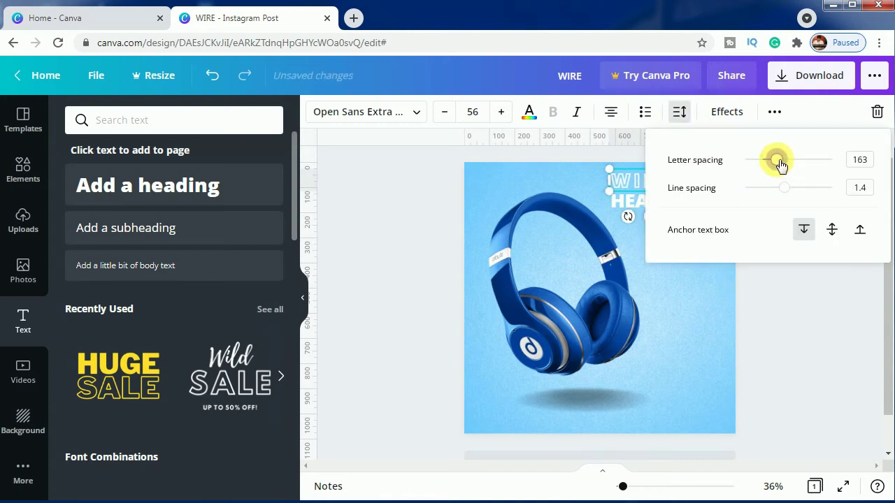
{"action": "left_click", "coordinate": [817, 310]}
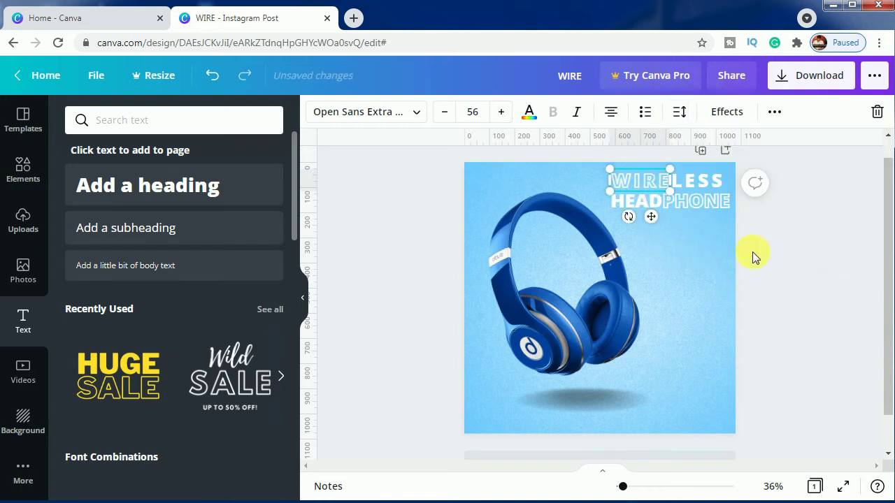
{"action": "left_click_drag", "start_coordinate": [704, 181], "coordinate": [717, 188]}
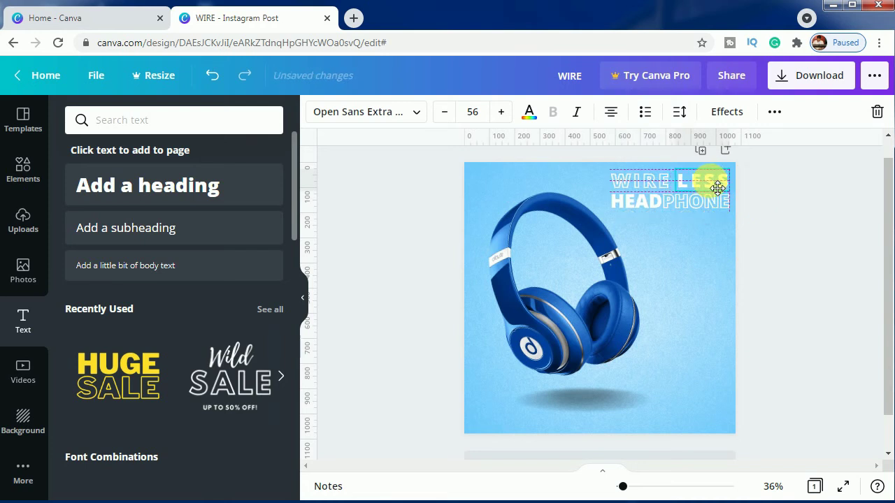
{"action": "left_click", "coordinate": [837, 288]}
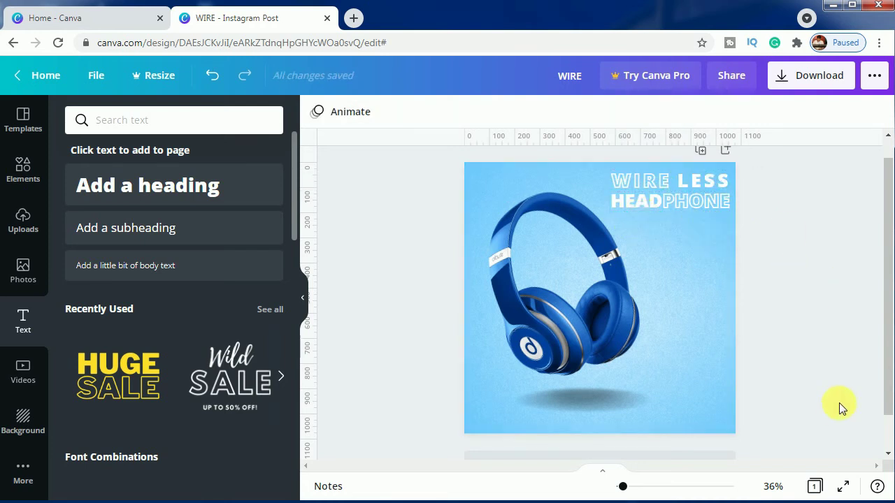
Add the LIMITED TIME OFFER SALE sticker from Uploads, shrunk, at the right edge
{"action": "left_click", "coordinate": [23, 221]}
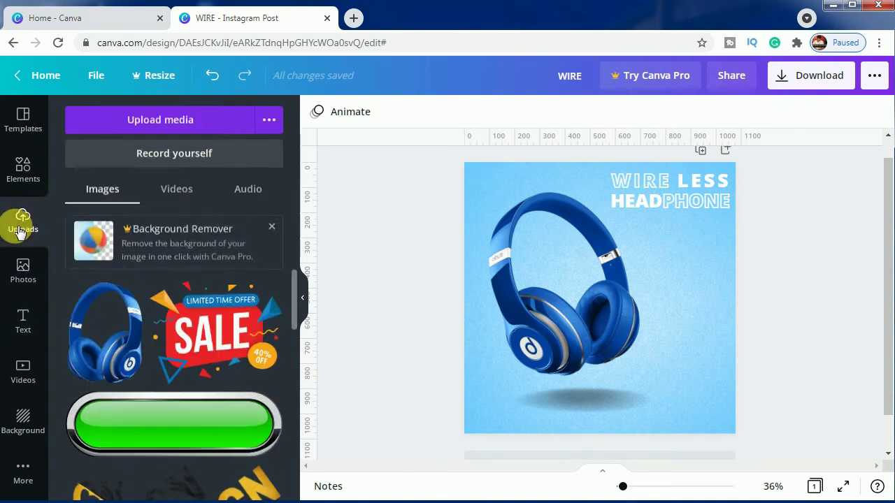
{"action": "left_click", "coordinate": [219, 340]}
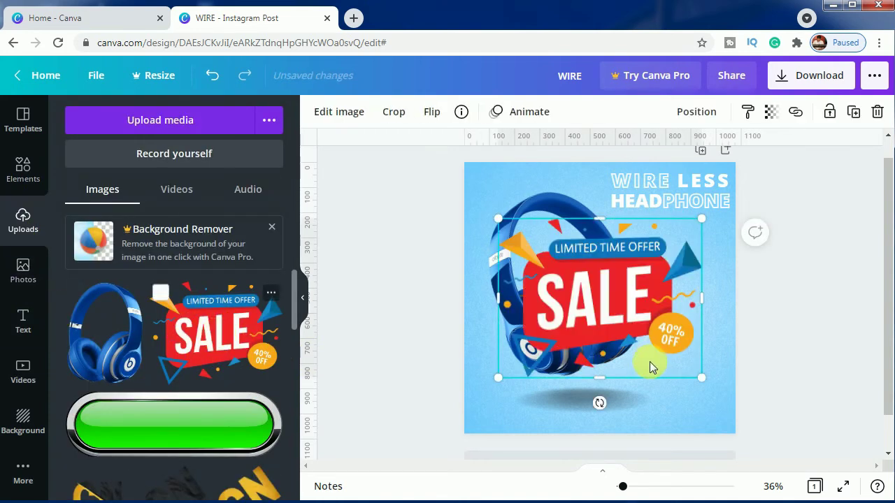
{"action": "left_click_drag", "start_coordinate": [528, 378], "coordinate": [625, 300]}
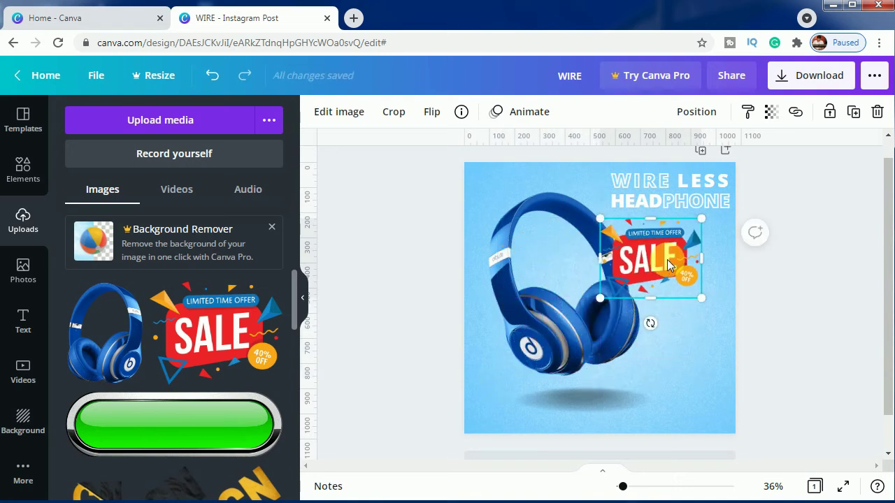
{"action": "left_click_drag", "start_coordinate": [668, 264], "coordinate": [706, 294]}
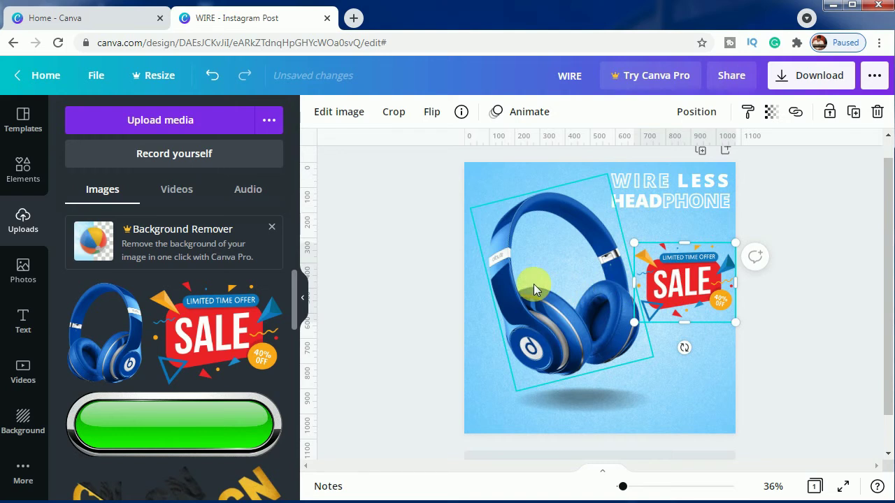
Shift the headphones and shadow left and enlarge the SALE sticker slightly
{"action": "left_click_drag", "start_coordinate": [533, 284], "coordinate": [523, 294]}
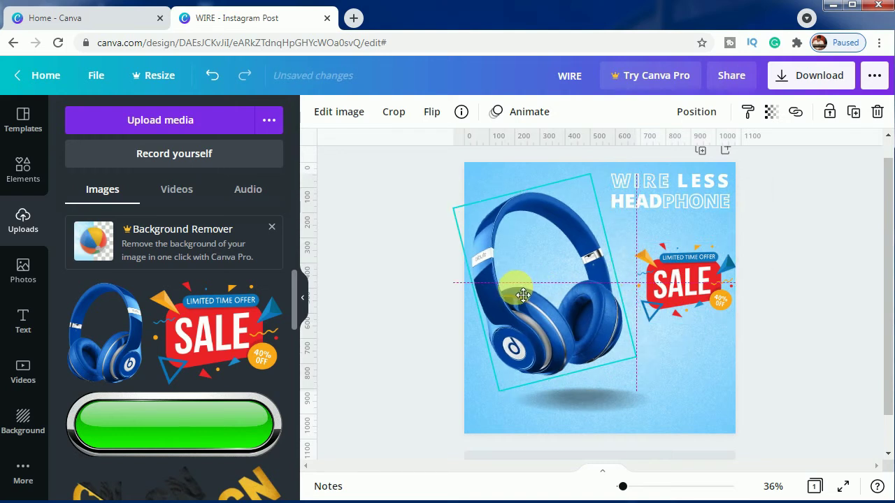
{"action": "left_click", "coordinate": [594, 409]}
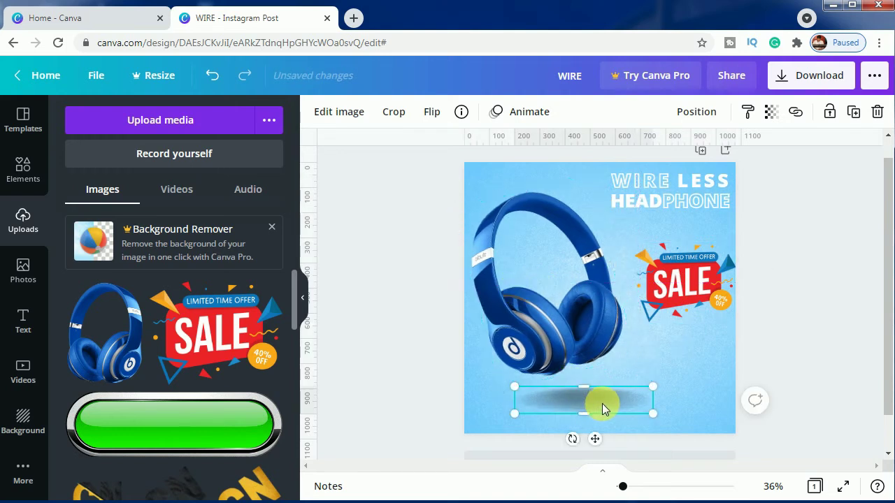
{"action": "left_click_drag", "start_coordinate": [604, 409], "coordinate": [599, 411]}
{"action": "left_click", "coordinate": [693, 297]}
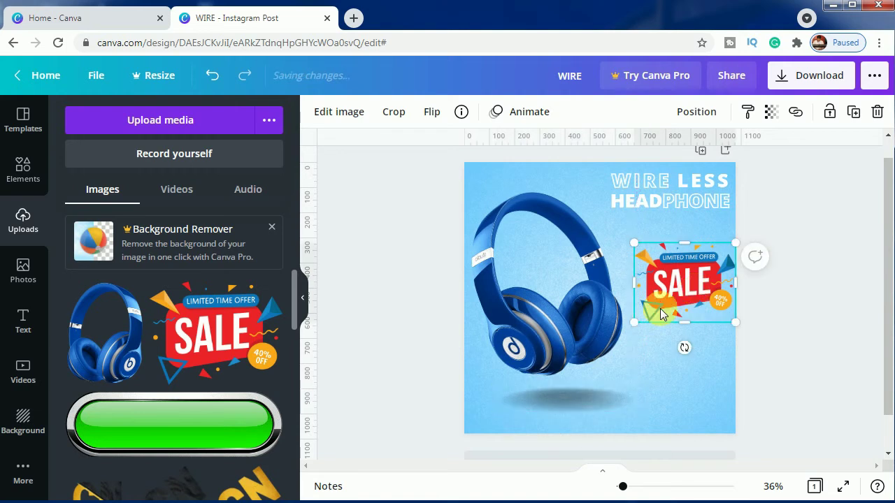
{"action": "left_click_drag", "start_coordinate": [634, 323], "coordinate": [638, 353]}
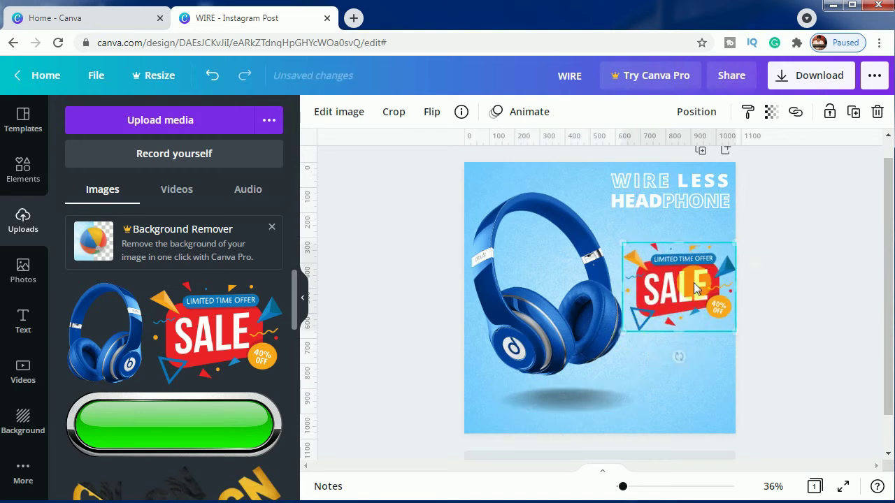
{"action": "left_click", "coordinate": [819, 396]}
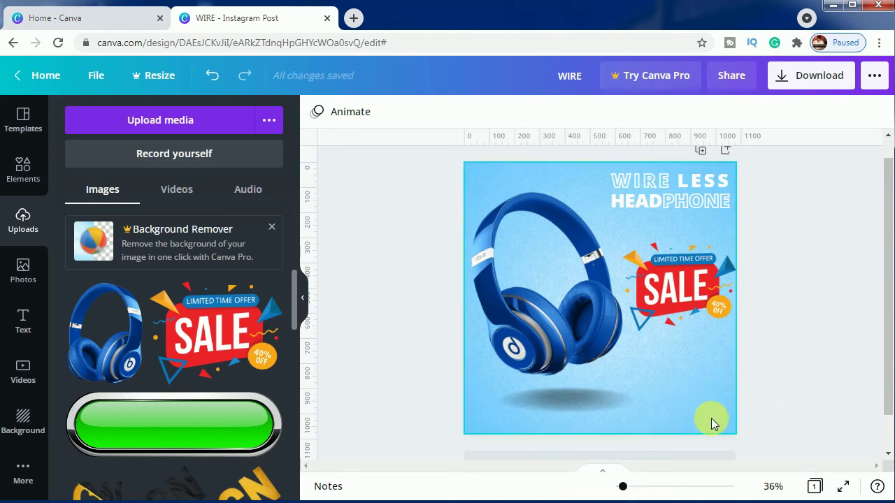
Add the green button graphic and recolour it blue with the Parakeet ColorMix
{"action": "left_click", "coordinate": [170, 428]}
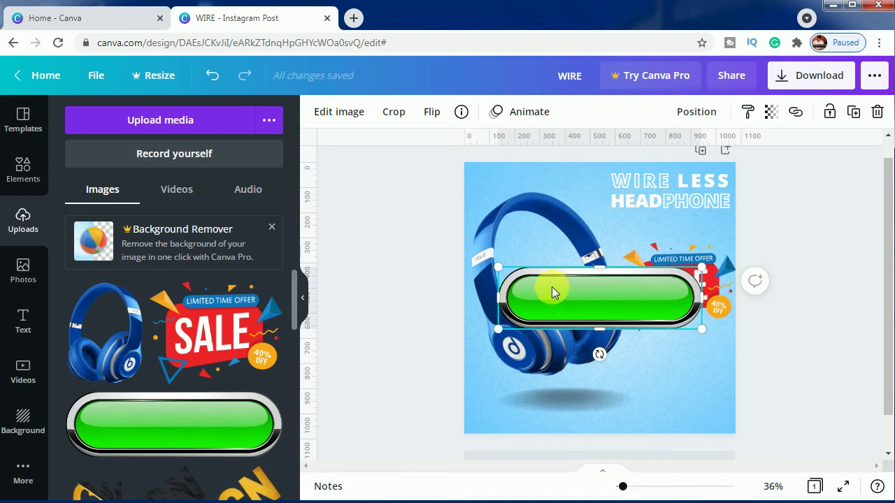
{"action": "left_click", "coordinate": [342, 112]}
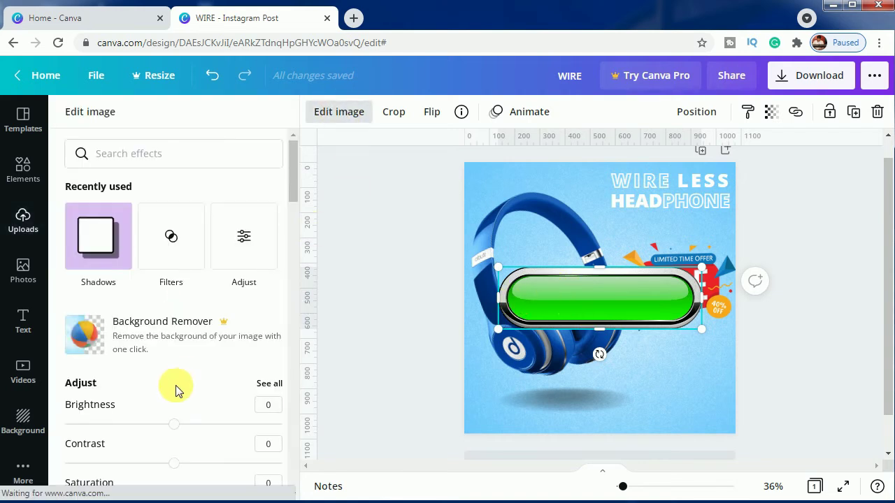
{"action": "scroll", "coordinate": [175, 385], "scroll_direction": "down", "scroll_amount": 3}
{"action": "scroll", "coordinate": [175, 363], "scroll_direction": "down", "scroll_amount": 2}
{"action": "scroll", "coordinate": [176, 339], "scroll_direction": "down", "scroll_amount": 2}
{"action": "scroll", "coordinate": [176, 340], "scroll_direction": "down", "scroll_amount": 3}
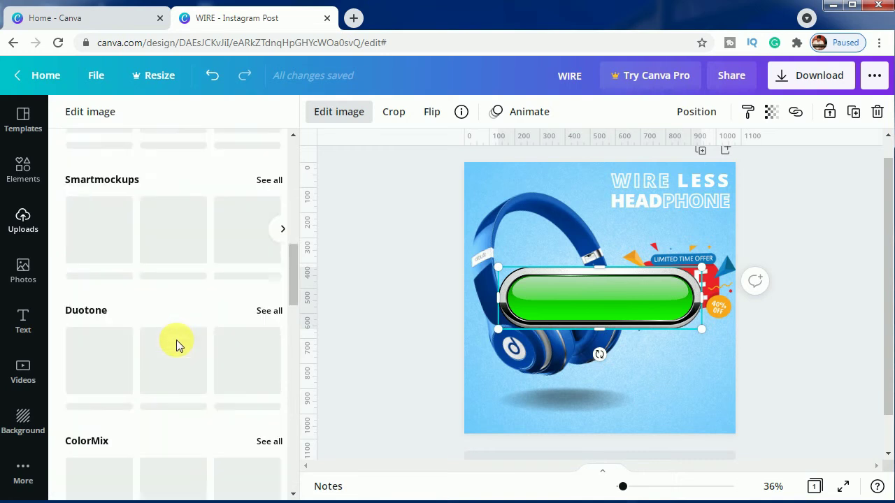
{"action": "scroll", "coordinate": [177, 340], "scroll_direction": "down", "scroll_amount": 1}
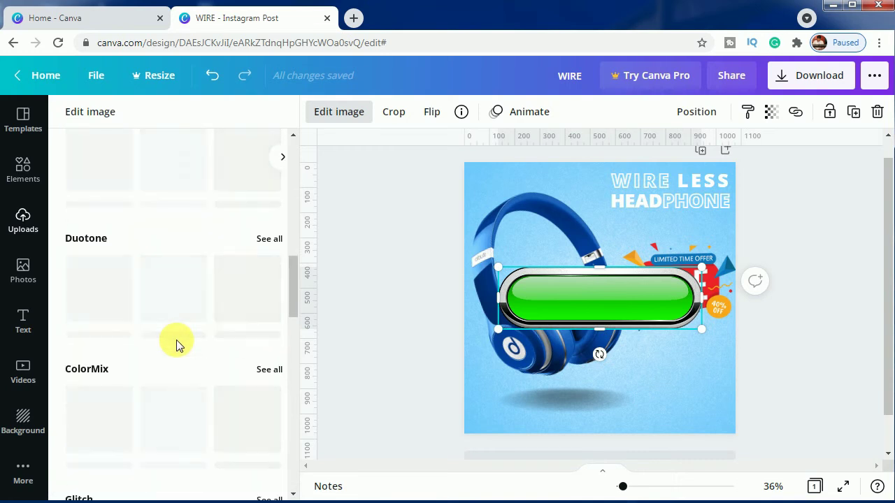
{"action": "left_click", "coordinate": [264, 370]}
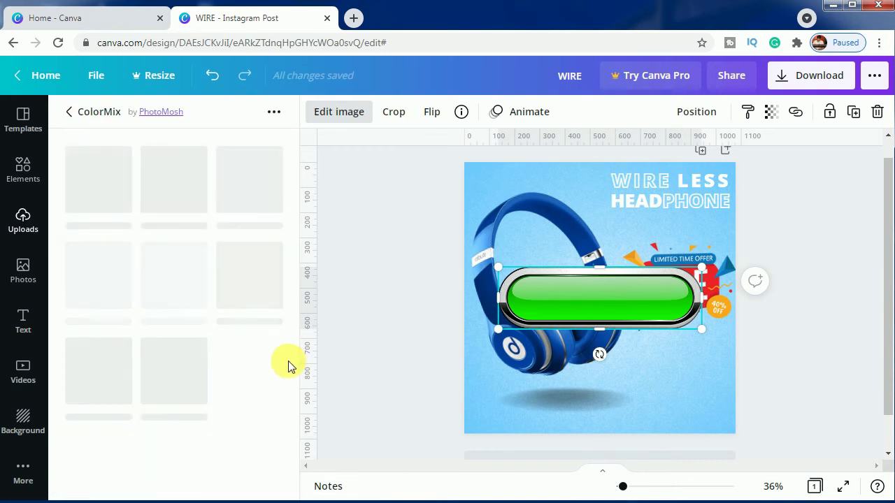
{"action": "left_click", "coordinate": [175, 380]}
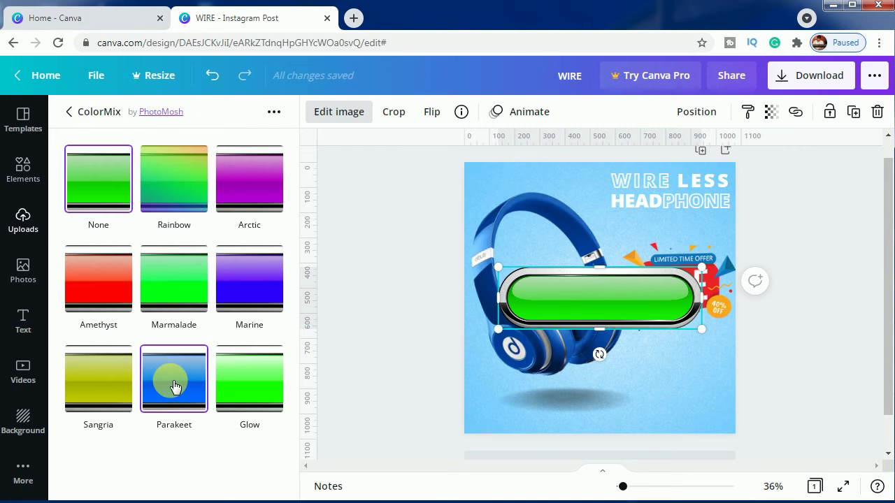
{"action": "left_click", "coordinate": [170, 381]}
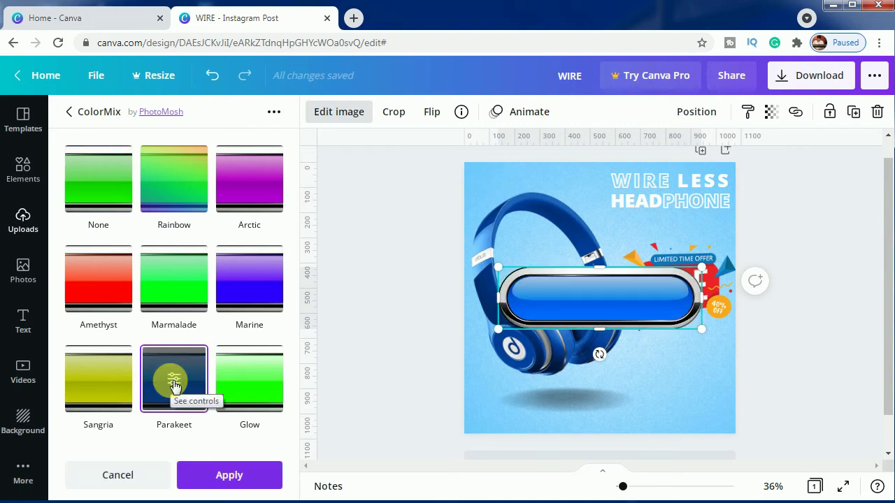
Shrink the blue button and position it at the bottom right under the SALE badge
{"action": "left_click_drag", "start_coordinate": [503, 272], "coordinate": [610, 317]}
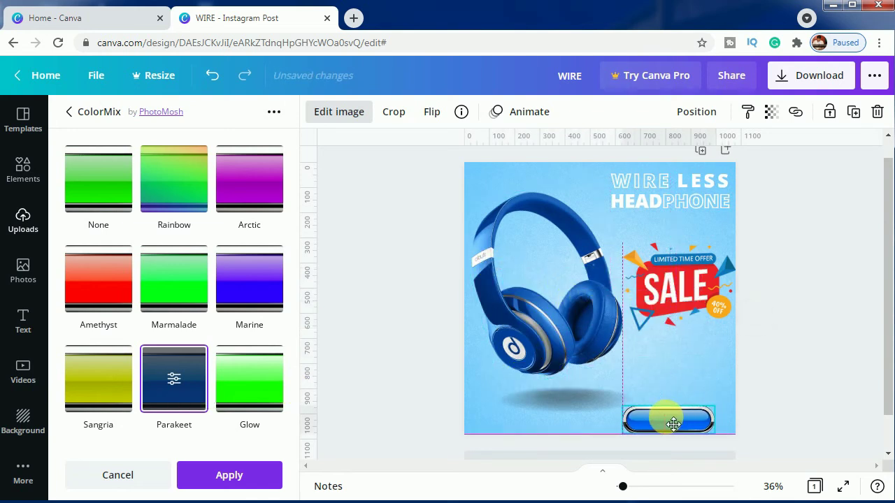
{"action": "left_click_drag", "start_coordinate": [691, 422], "coordinate": [669, 433]}
{"action": "left_click_drag", "start_coordinate": [609, 406], "coordinate": [683, 424]}
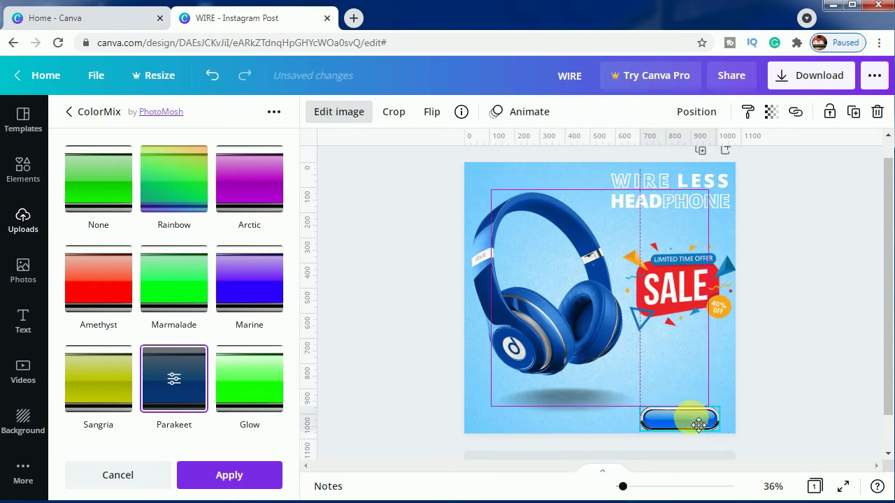
{"action": "left_click_drag", "start_coordinate": [683, 423], "coordinate": [708, 416]}
{"action": "left_click", "coordinate": [804, 417]}
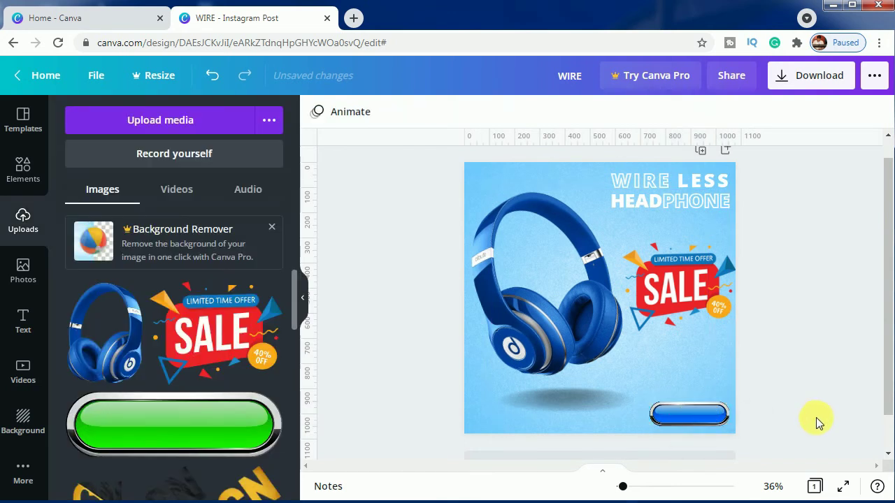
Add a 'SHOP NOW' heading at font size 32 and place it on the blue button
{"action": "left_click", "coordinate": [24, 318]}
{"action": "left_click", "coordinate": [160, 188]}
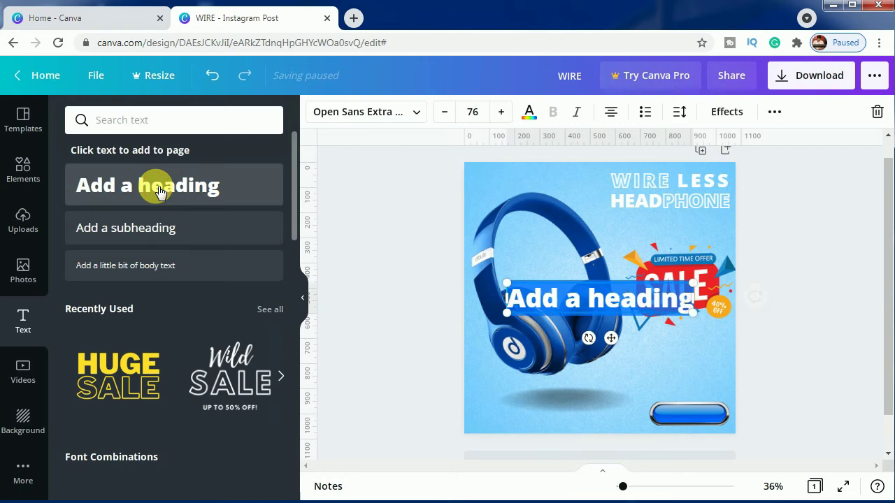
{"action": "type", "text": "SHOP"}
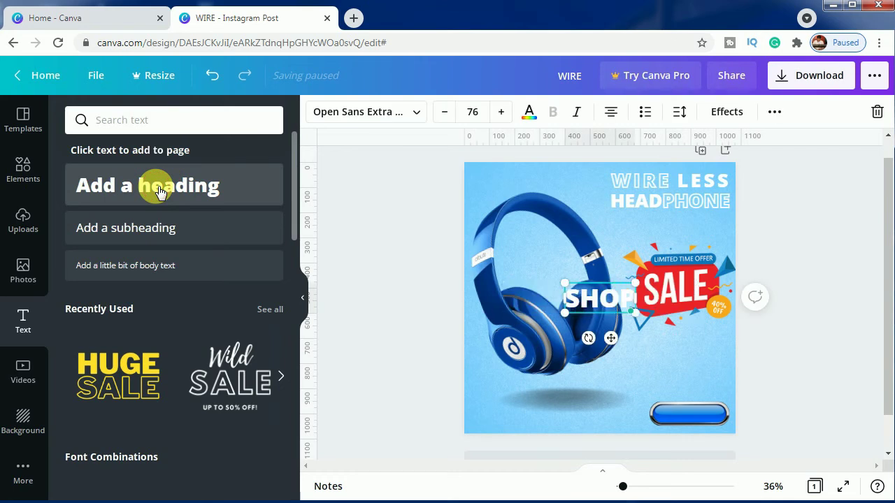
{"action": "type", "text": " NOW"}
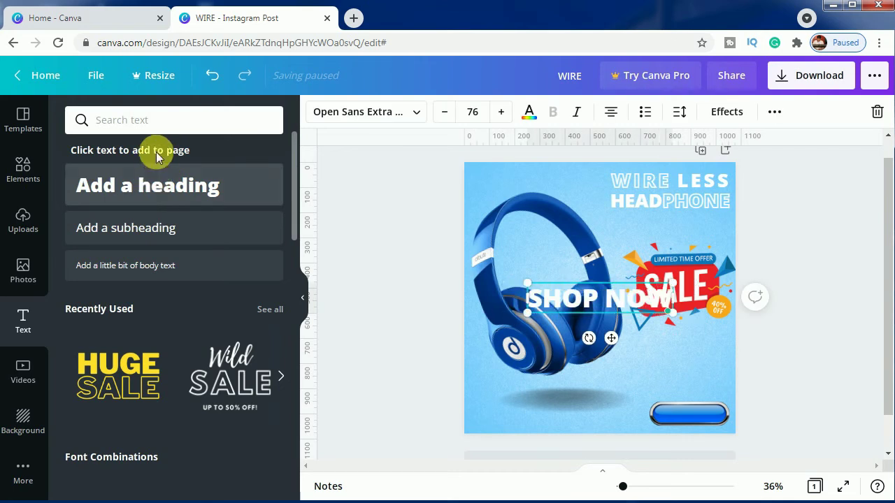
{"action": "left_click", "coordinate": [472, 112]}
{"action": "scroll", "coordinate": [475, 279], "scroll_direction": "down", "scroll_amount": 2}
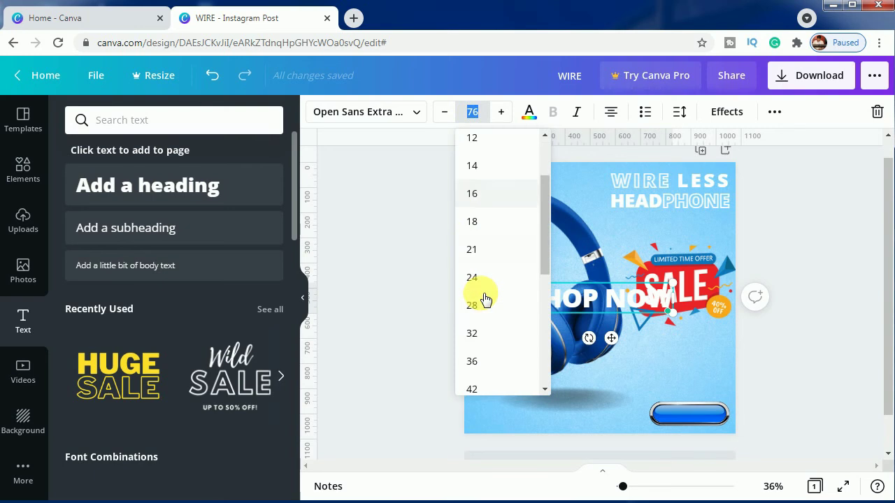
{"action": "left_click", "coordinate": [474, 288]}
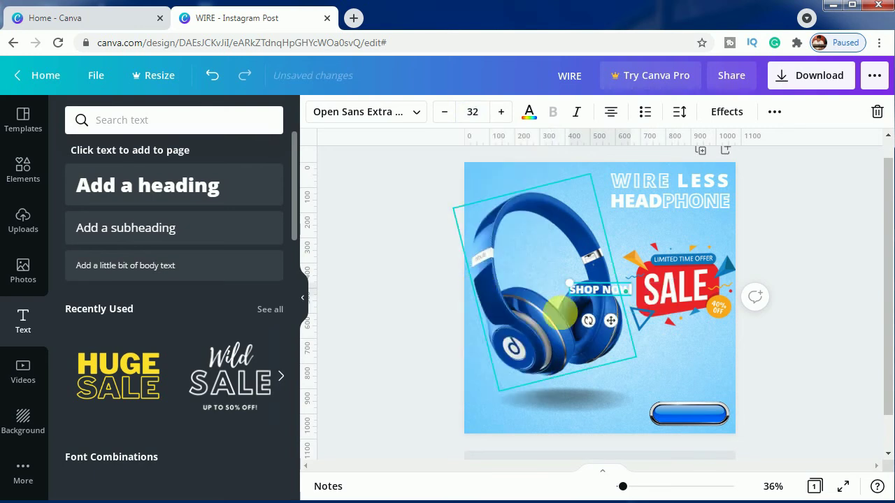
{"action": "left_click_drag", "start_coordinate": [610, 320], "coordinate": [707, 450]}
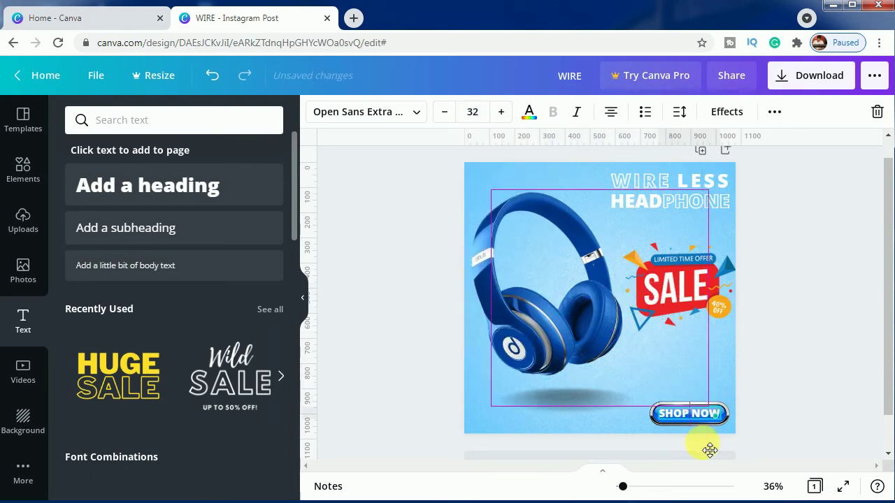
{"action": "left_click", "coordinate": [821, 384]}
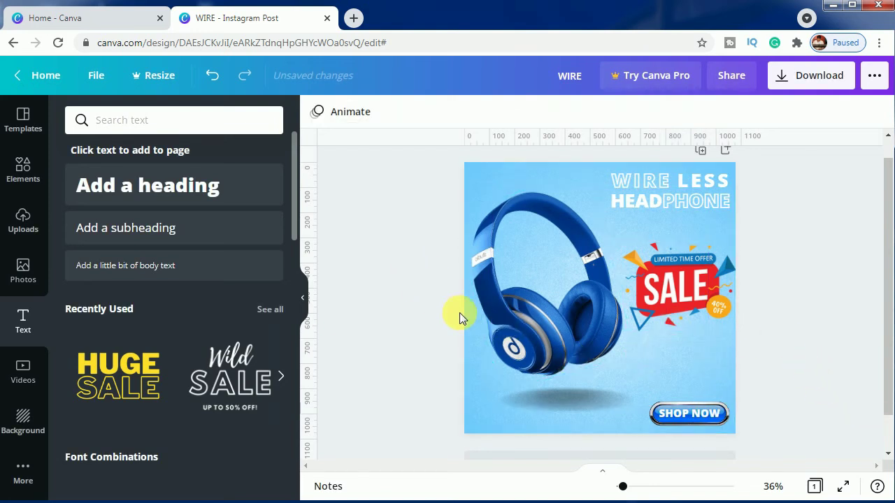
Apply a blue Glow shadow to the headphones image
{"action": "left_click", "coordinate": [525, 309]}
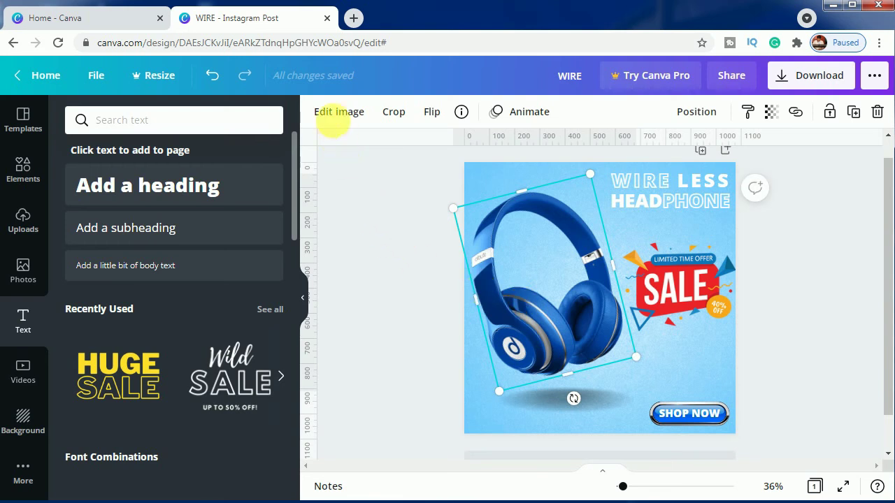
{"action": "left_click", "coordinate": [336, 119]}
{"action": "left_click", "coordinate": [187, 242]}
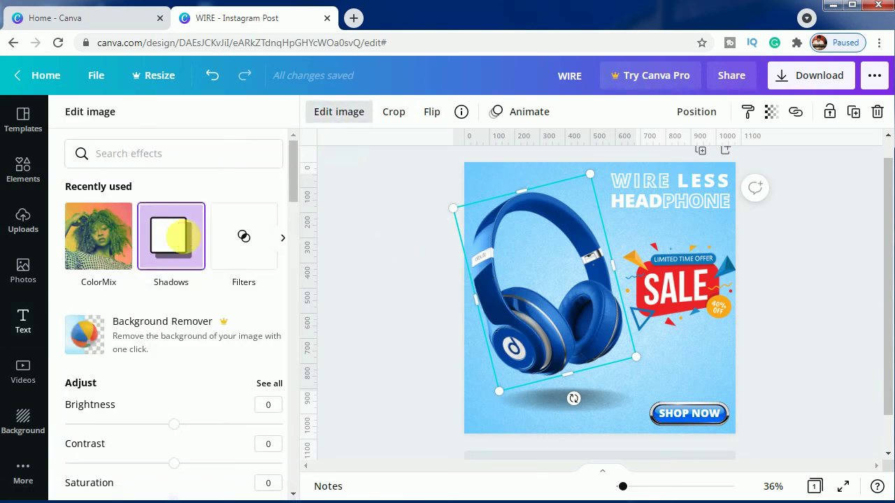
{"action": "left_click", "coordinate": [174, 207]}
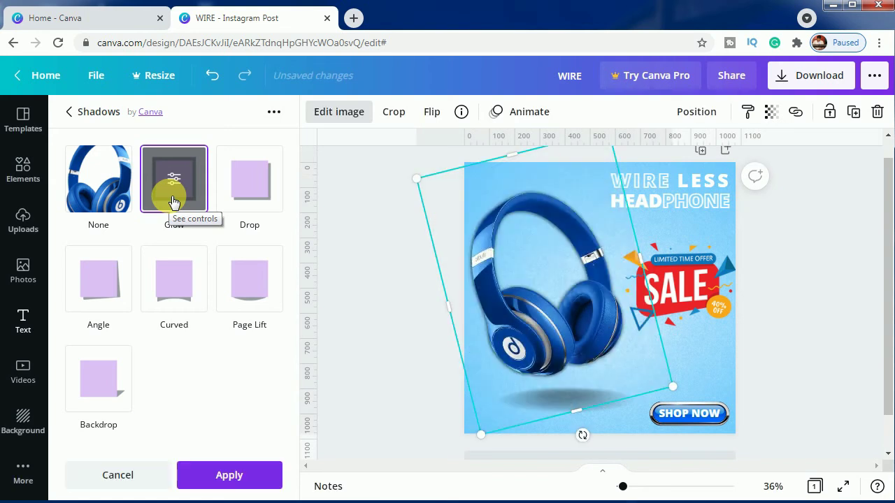
{"action": "left_click", "coordinate": [174, 202]}
{"action": "left_click", "coordinate": [269, 293]}
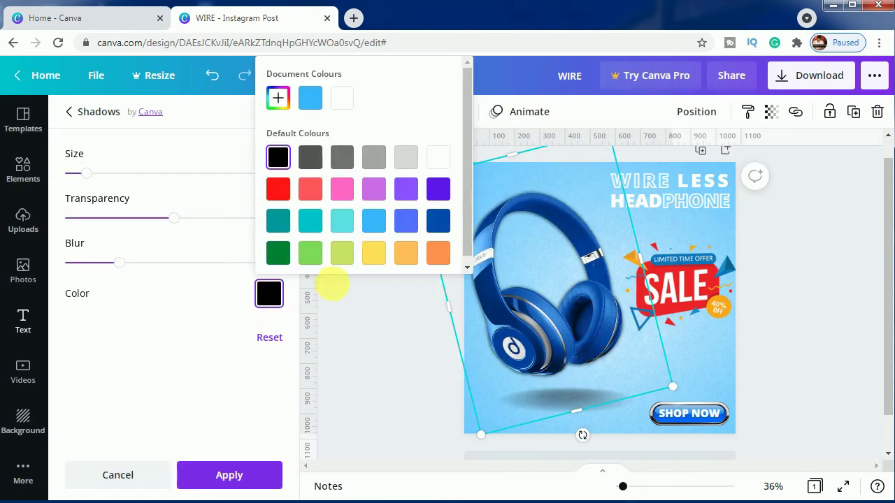
{"action": "left_click", "coordinate": [437, 223]}
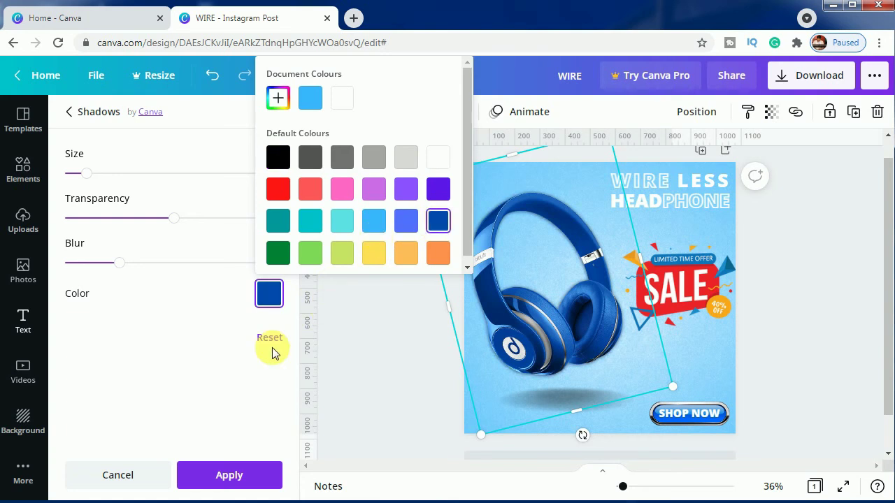
{"action": "left_click", "coordinate": [216, 357]}
Tune the glow to blur 9, size 12 and transparency 55
{"action": "left_click_drag", "start_coordinate": [115, 273], "coordinate": [163, 271]}
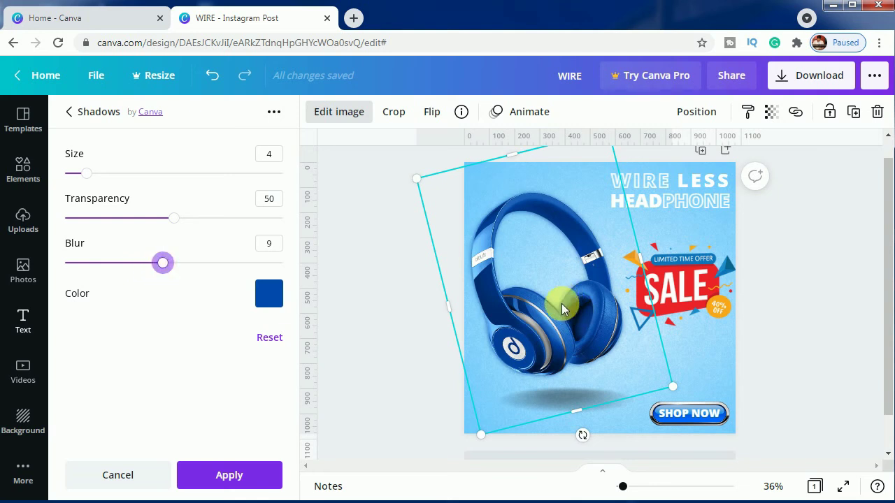
{"action": "left_click", "coordinate": [96, 174]}
{"action": "left_click_drag", "start_coordinate": [95, 174], "coordinate": [128, 178]}
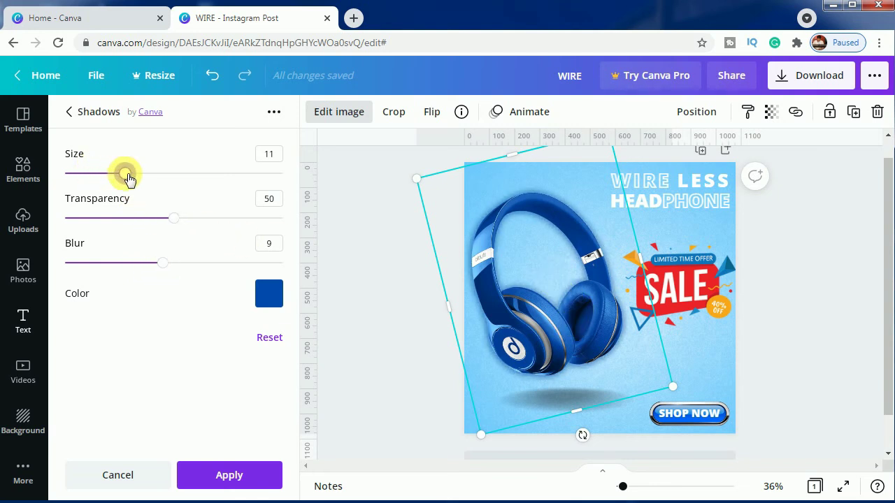
{"action": "left_click_drag", "start_coordinate": [128, 178], "coordinate": [131, 173]}
{"action": "left_click_drag", "start_coordinate": [174, 217], "coordinate": [196, 222]}
Give the WIRE heading a dark blue Splice effect with an adjusted offset direction
{"action": "left_click", "coordinate": [361, 384]}
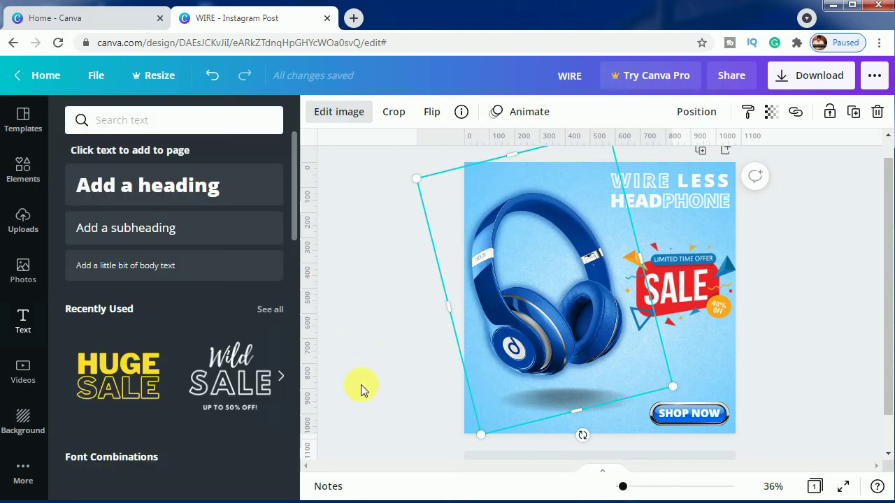
{"action": "left_click", "coordinate": [640, 181]}
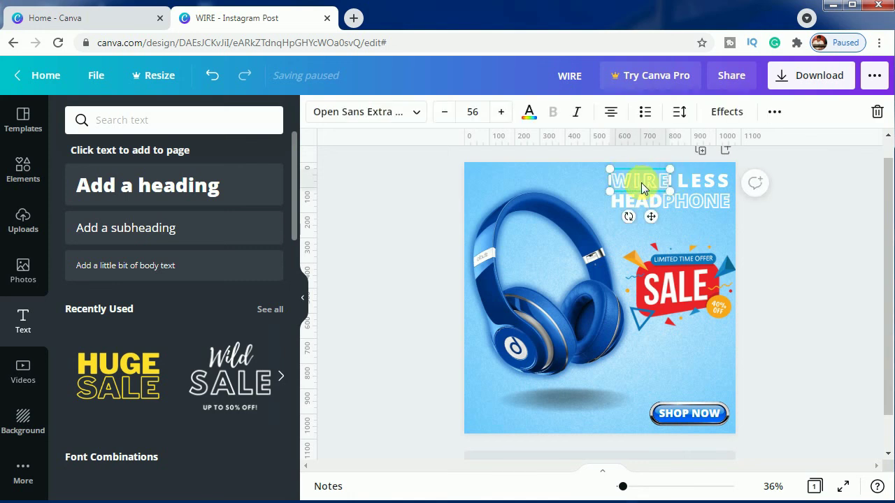
{"action": "left_click", "coordinate": [740, 113]}
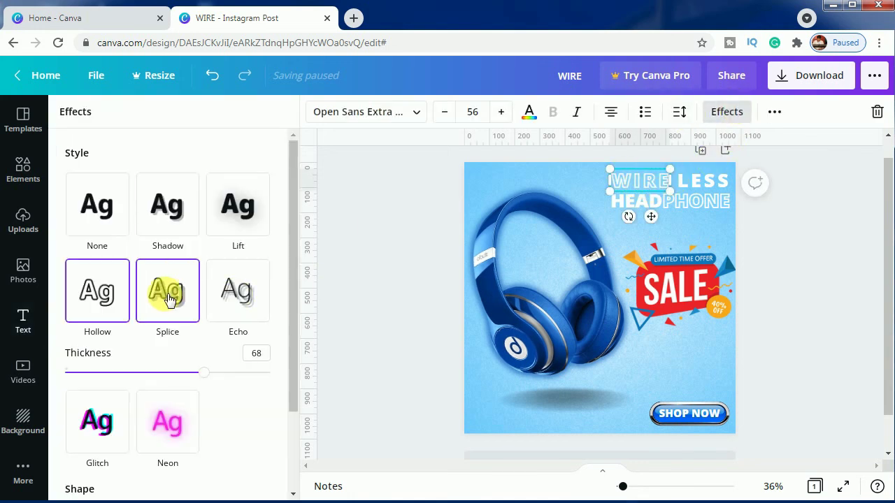
{"action": "left_click", "coordinate": [168, 299]}
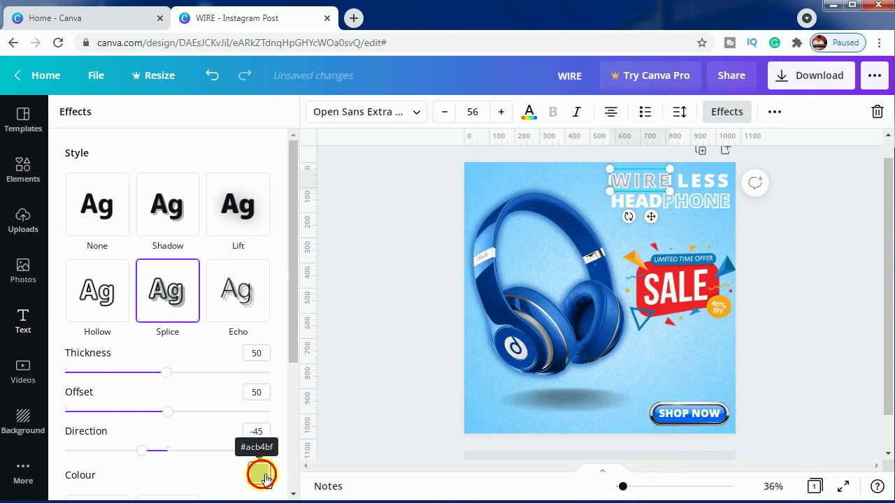
{"action": "left_click", "coordinate": [261, 474]}
{"action": "left_click", "coordinate": [239, 396]}
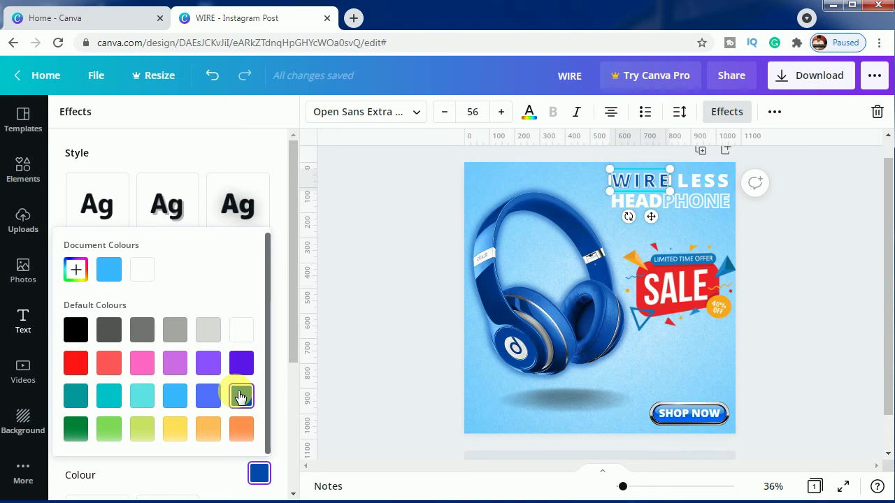
{"action": "left_click", "coordinate": [240, 397]}
{"action": "left_click", "coordinate": [218, 469]}
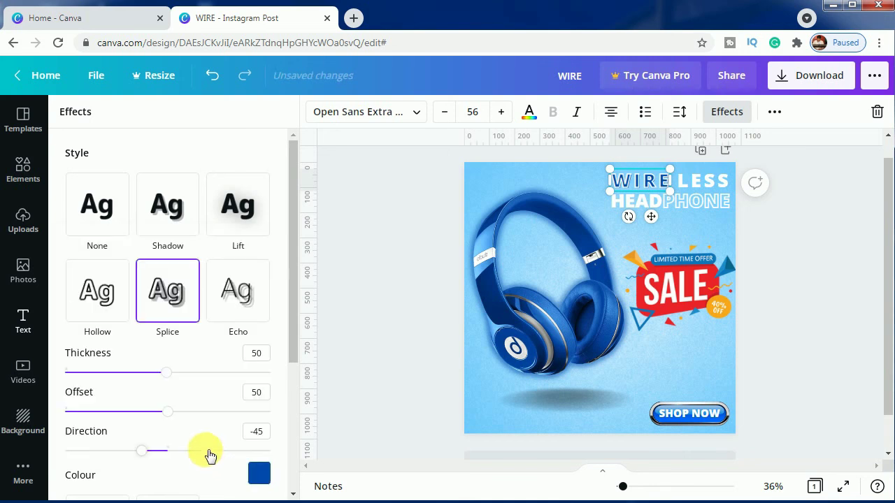
{"action": "left_click_drag", "start_coordinate": [154, 452], "coordinate": [237, 451]}
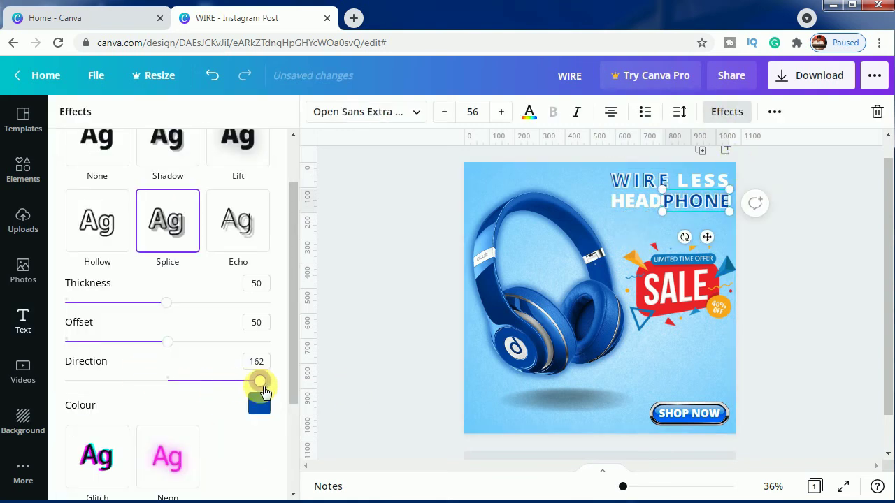
{"action": "left_click", "coordinate": [783, 384]}
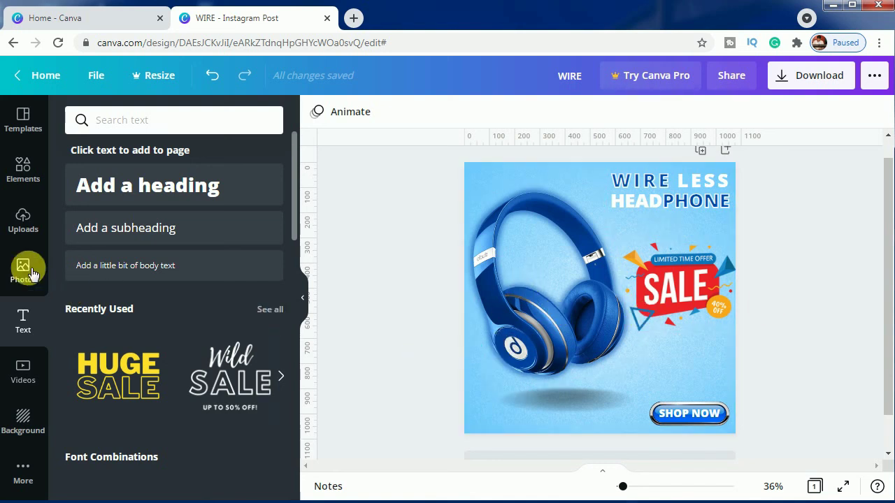
Show the Uploads panel with the headphones, SALE badge and button images
{"action": "left_click", "coordinate": [24, 222]}
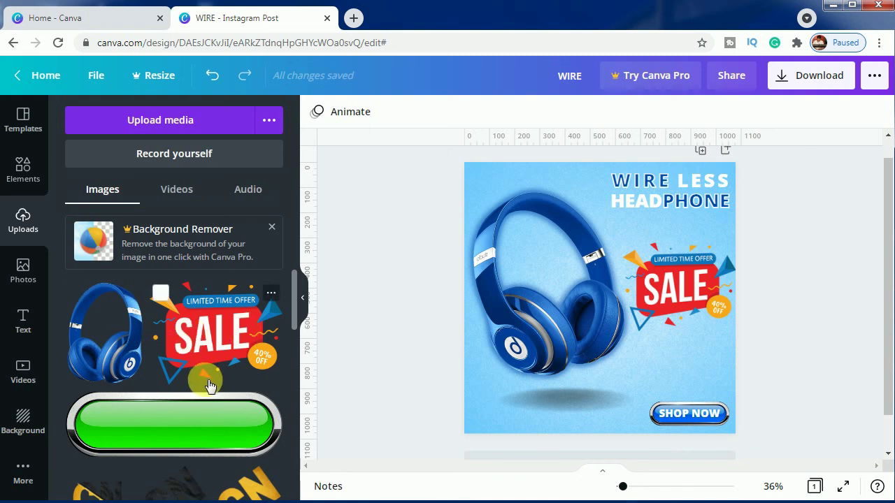